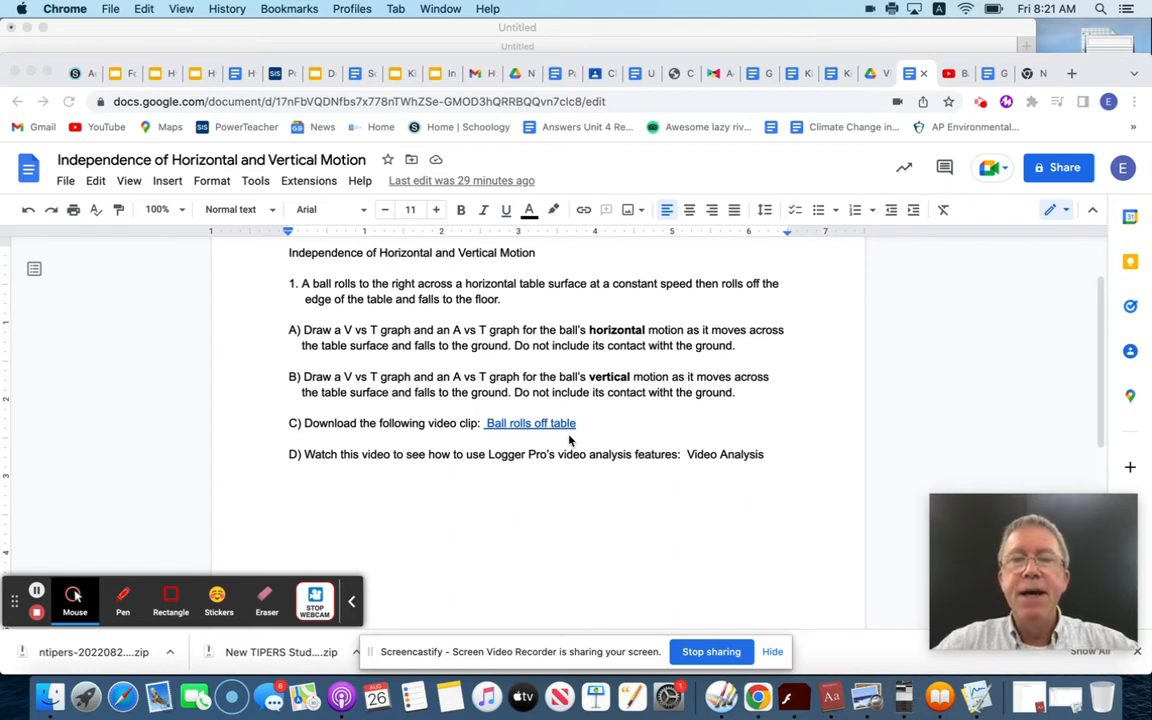
Switch to Logger Pro and insert the movie "ball across table (1).MOV" from the Downloads folder.
{"action": "left_click", "coordinate": [979, 703]}
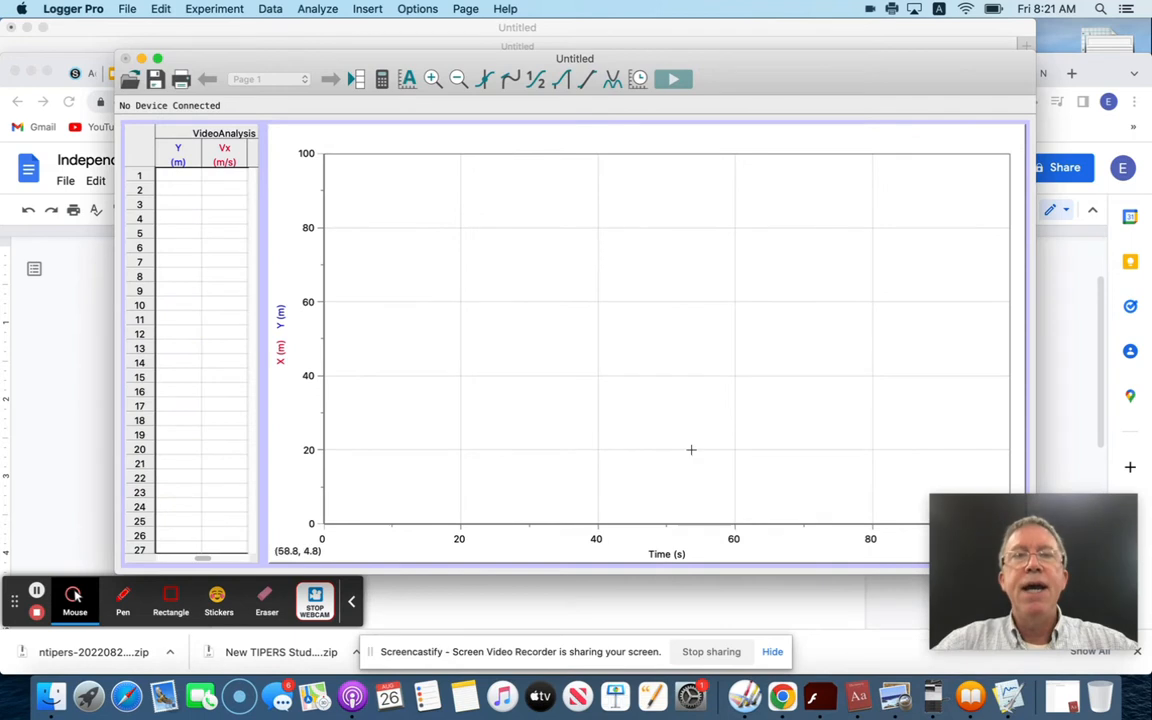
{"action": "left_click", "coordinate": [366, 10]}
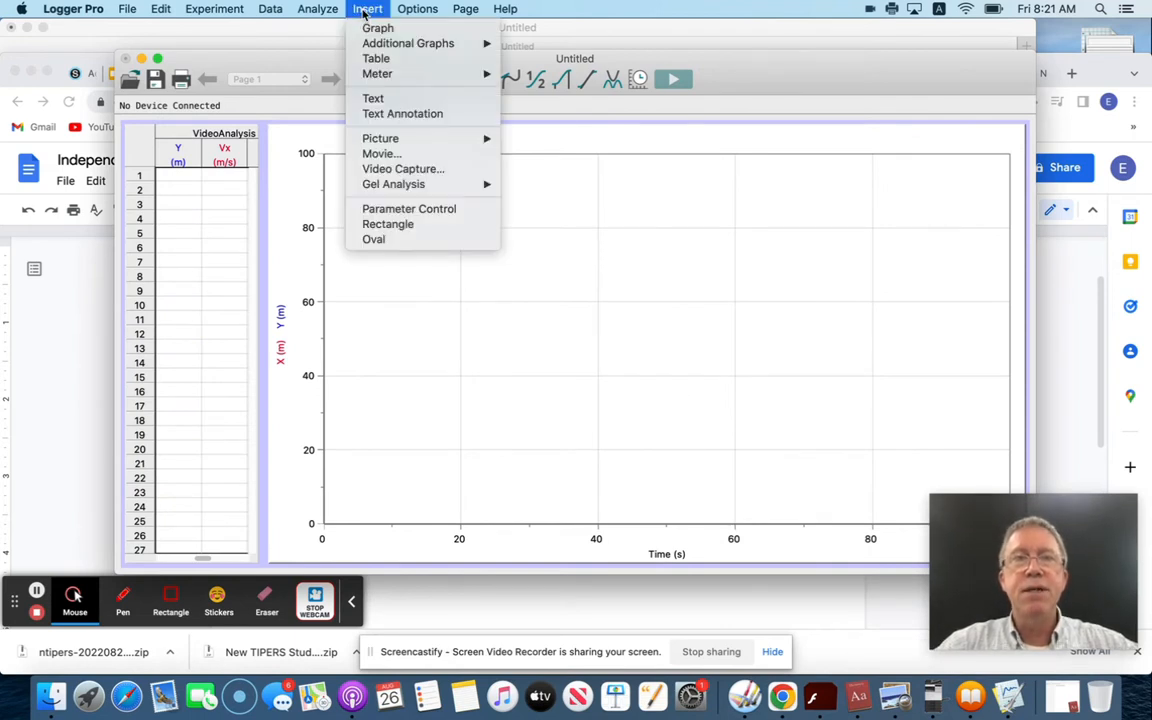
{"action": "left_click", "coordinate": [383, 155]}
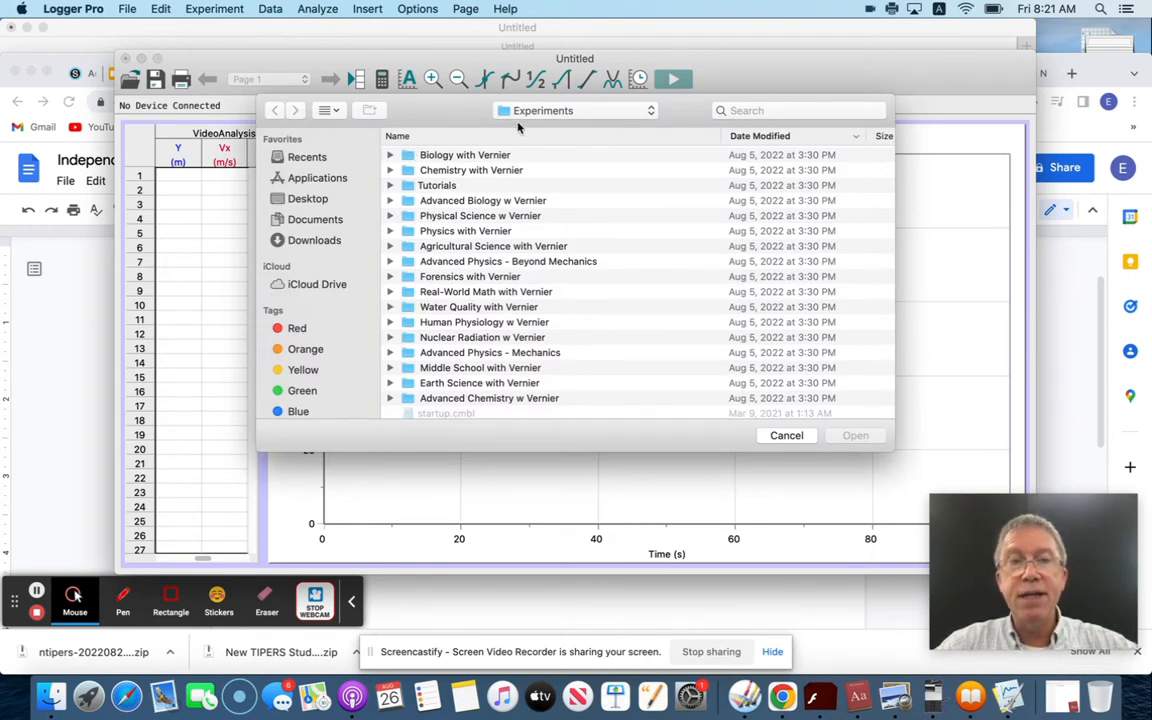
{"action": "left_click", "coordinate": [326, 246]}
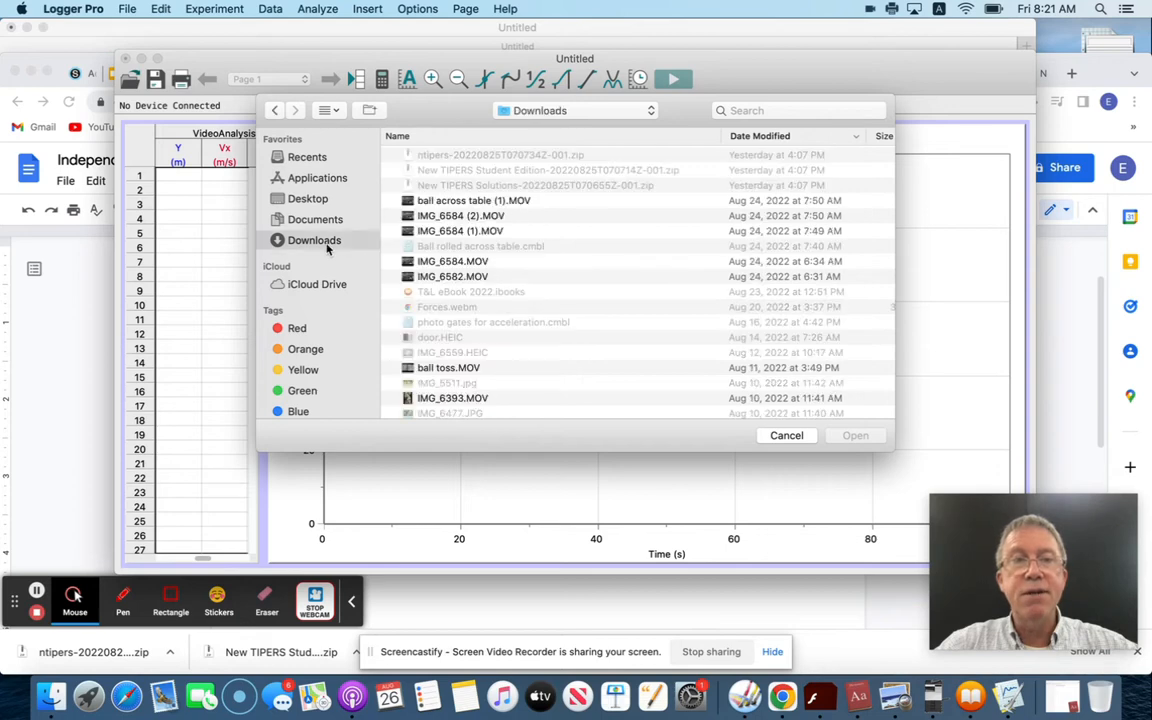
{"action": "left_click", "coordinate": [455, 203]}
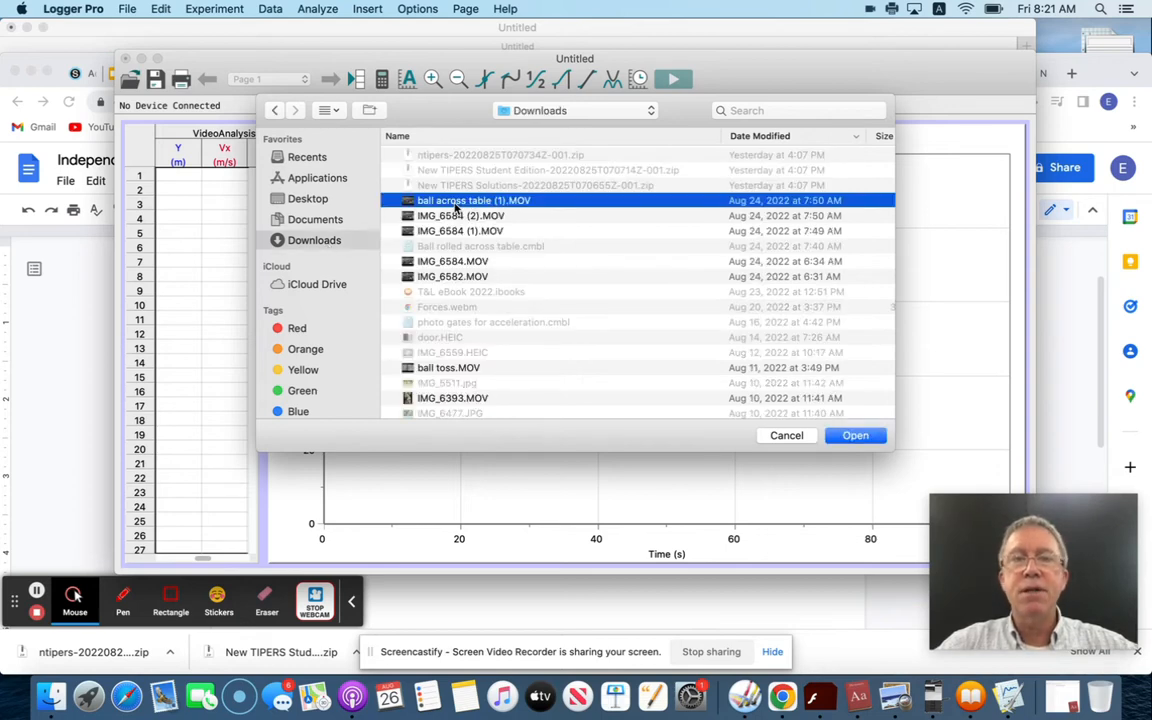
{"action": "left_click", "coordinate": [855, 437]}
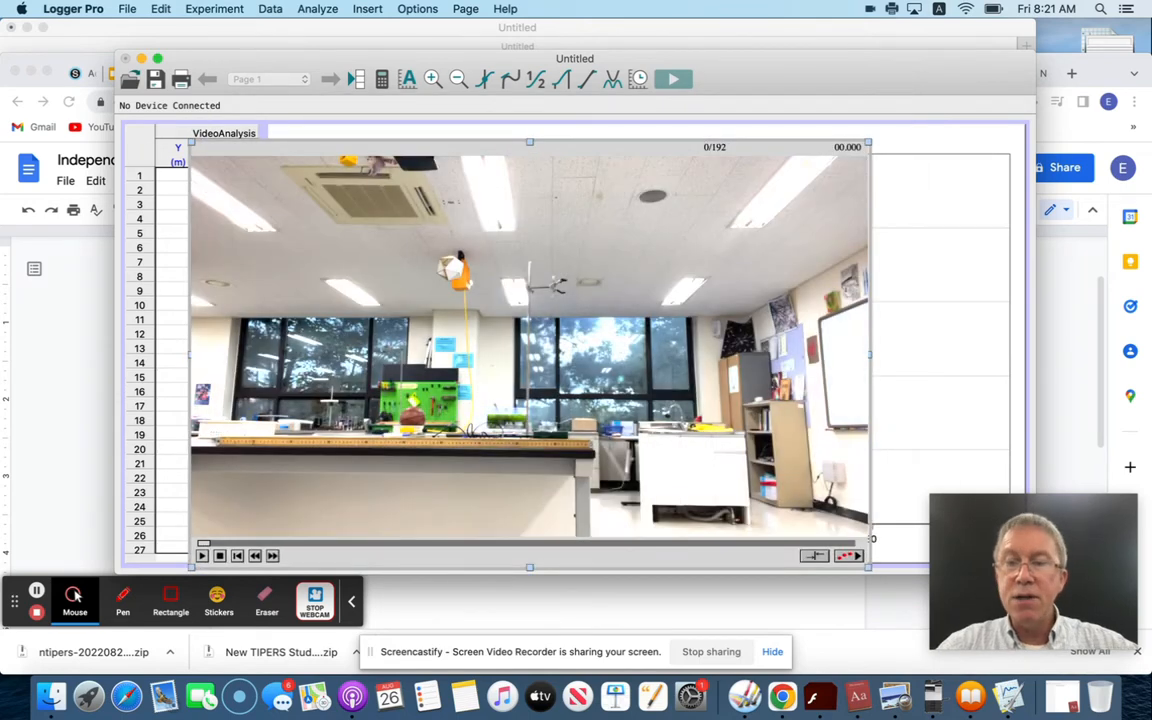
Show the video analysis tools and set the movie scale to 1 m along the metre stick on the table edge.
{"action": "left_click", "coordinate": [847, 556]}
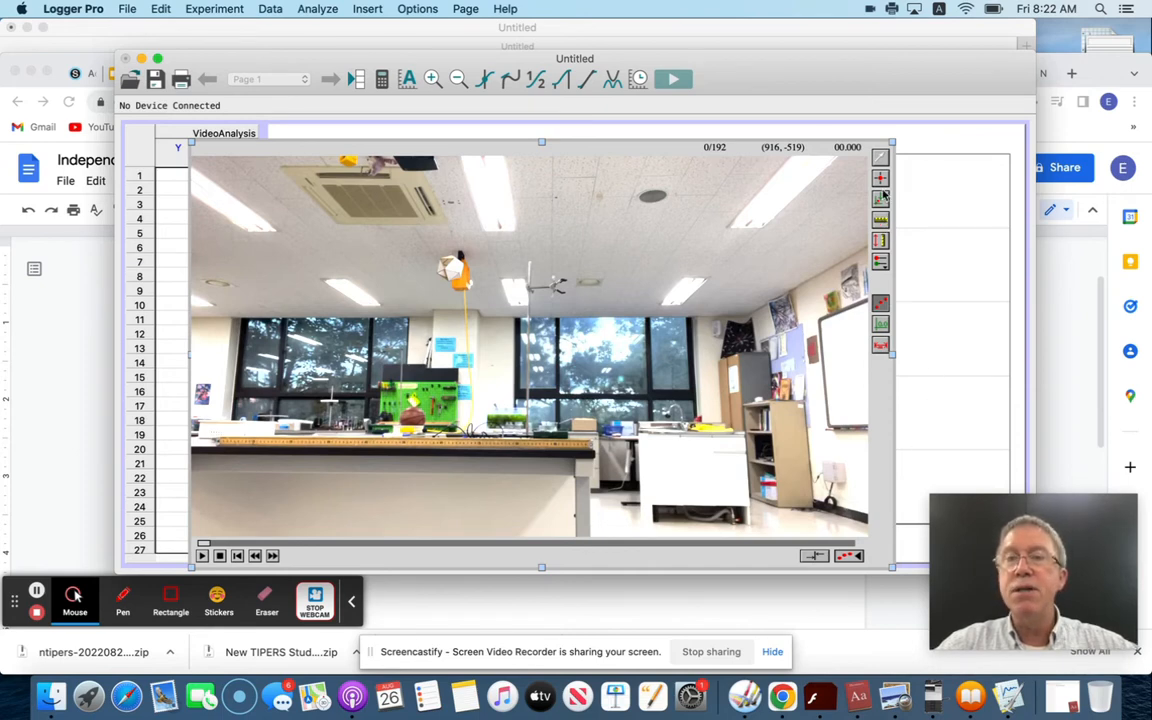
{"action": "left_click", "coordinate": [882, 222]}
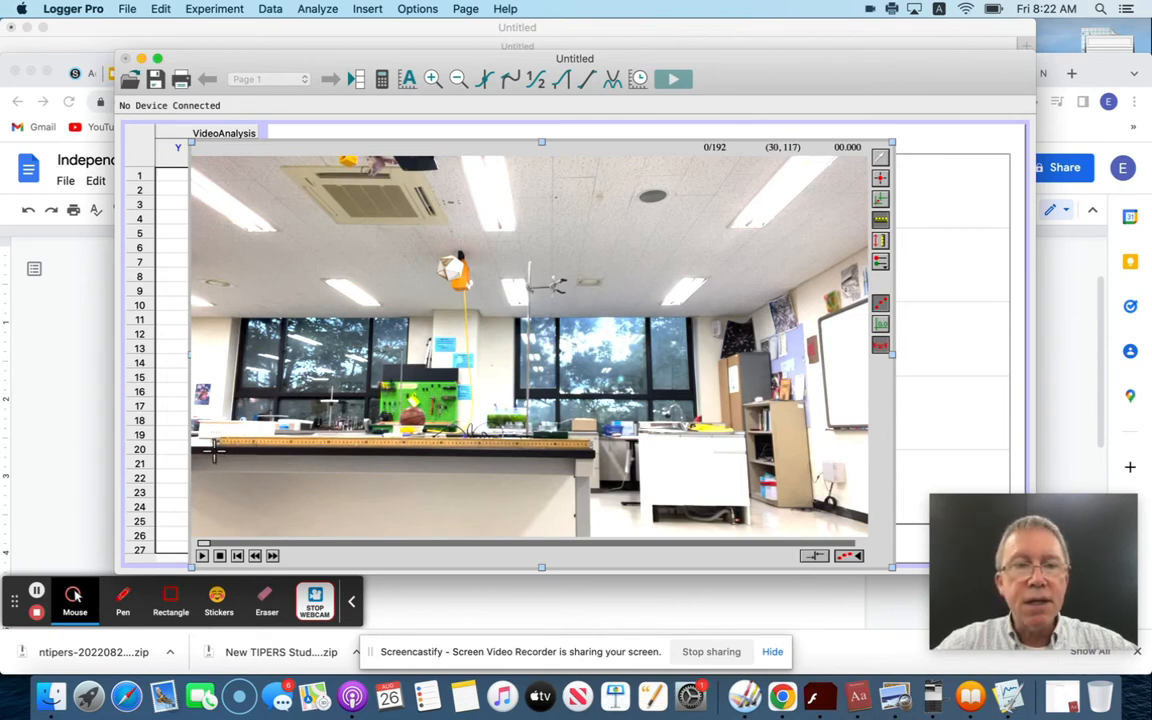
{"action": "left_click_drag", "start_coordinate": [213, 450], "coordinate": [594, 453]}
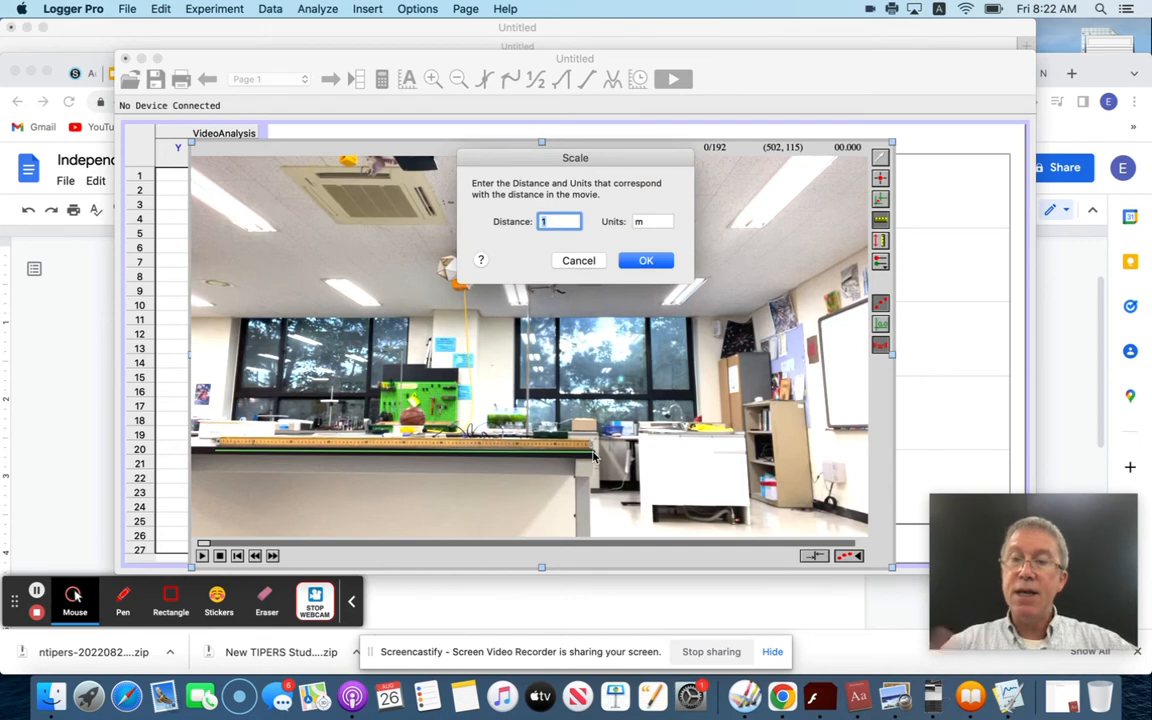
{"action": "left_click", "coordinate": [647, 261]}
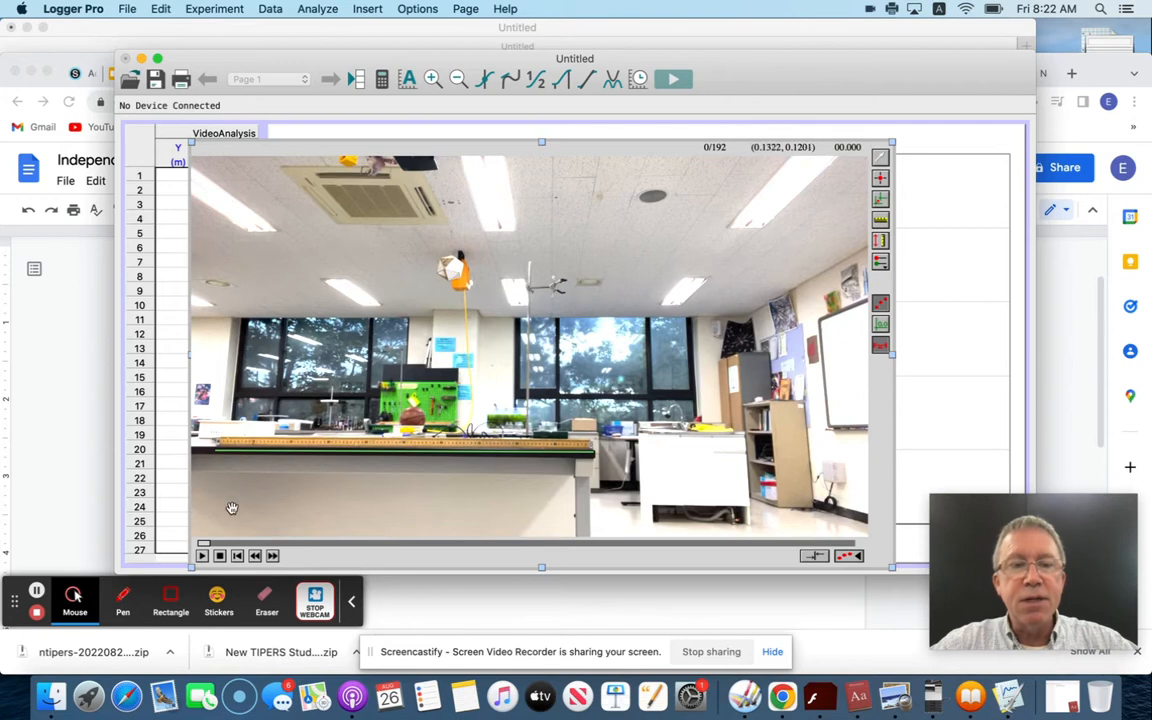
Advance the movie to frame 81 and place the coordinate origin at the centre of the rolling ball.
{"action": "left_click_drag", "start_coordinate": [203, 543], "coordinate": [478, 550]}
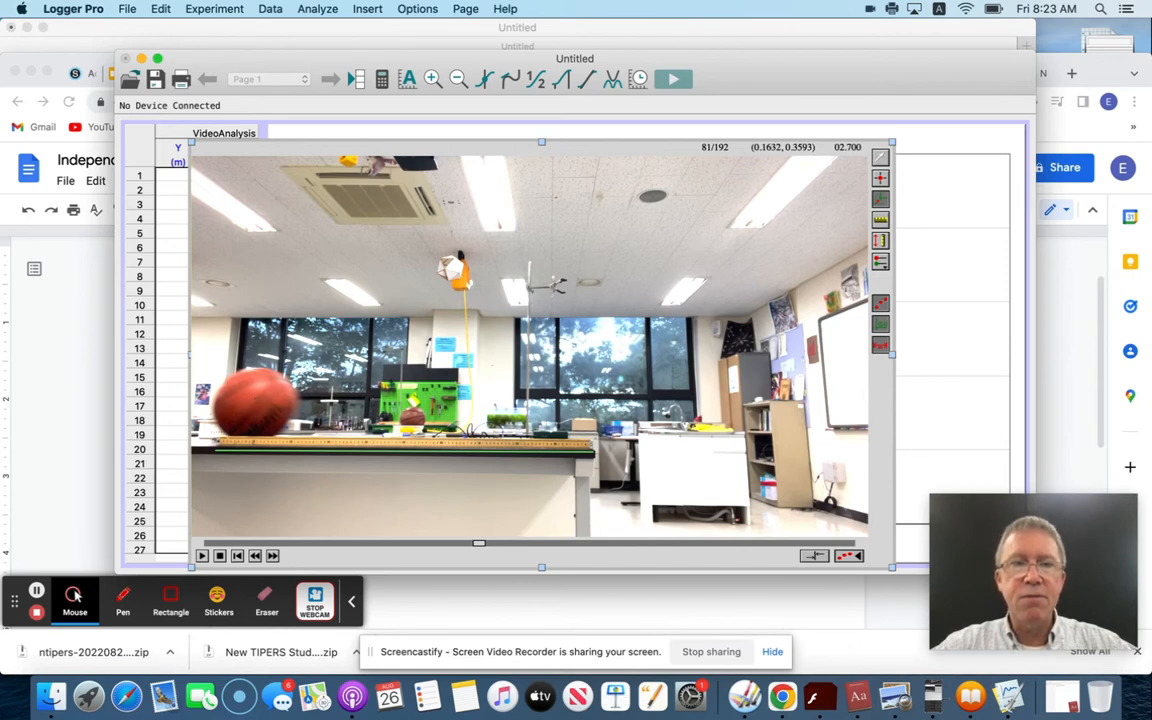
{"action": "left_click", "coordinate": [252, 407]}
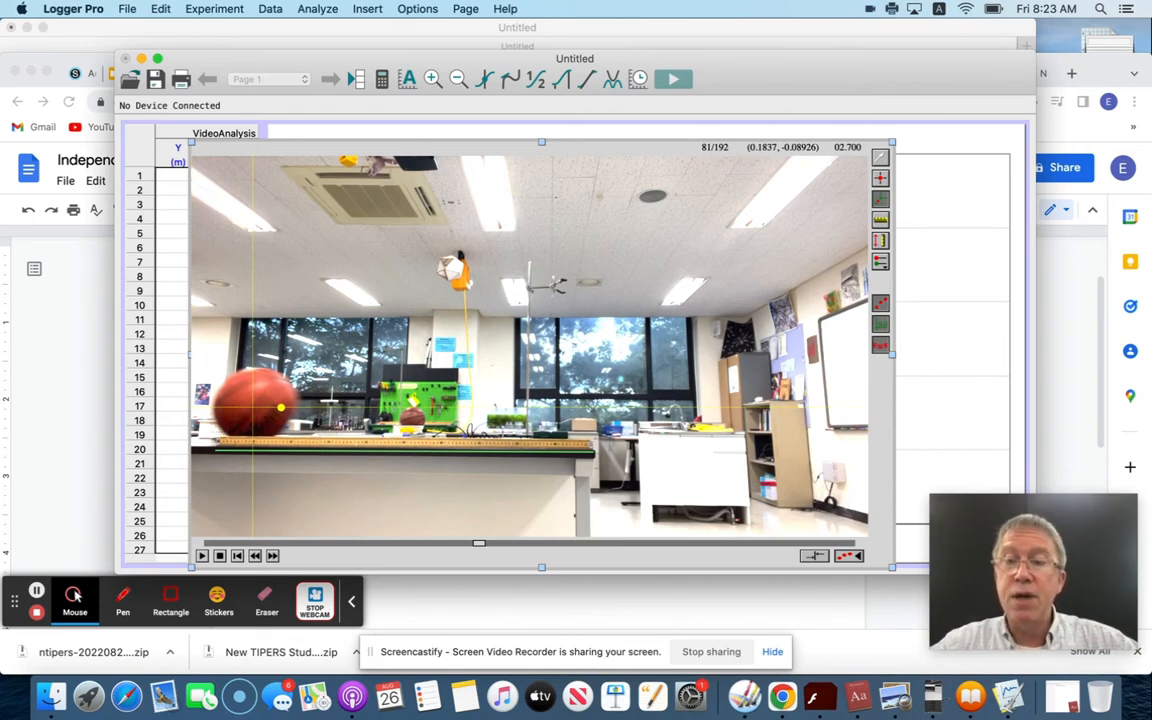
Add a tracking point at the ball's centre in each consecutive frame from 81 to 88.
{"action": "left_click", "coordinate": [882, 180]}
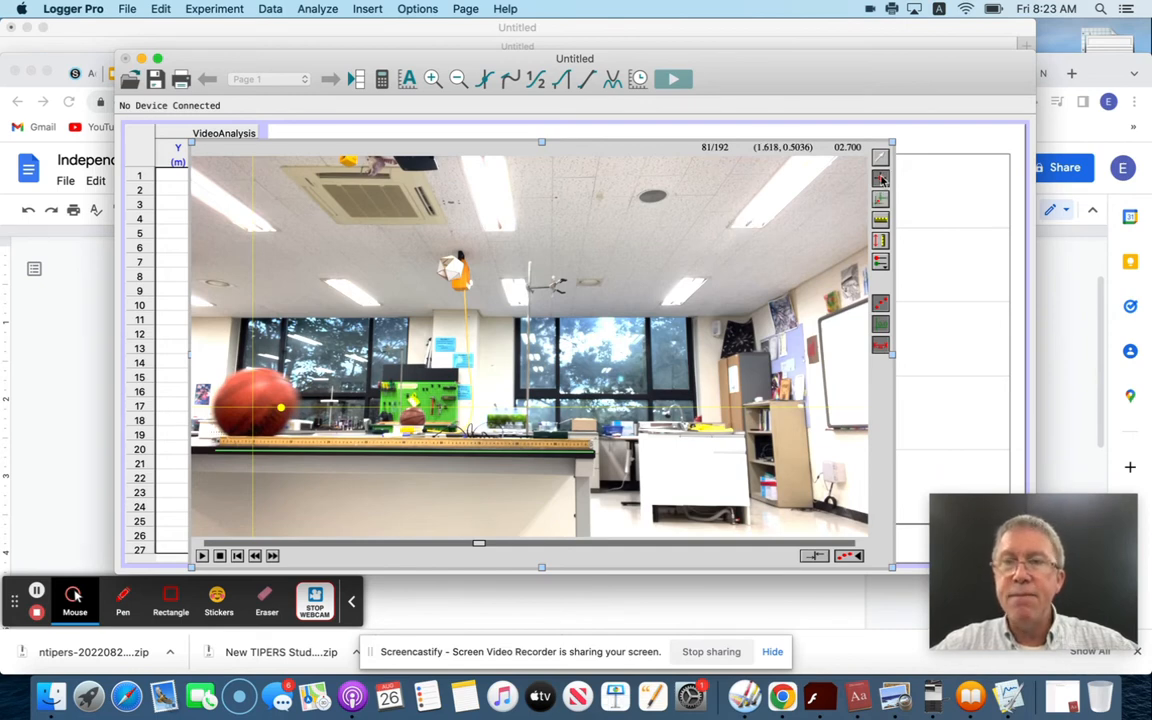
{"action": "left_click", "coordinate": [252, 405]}
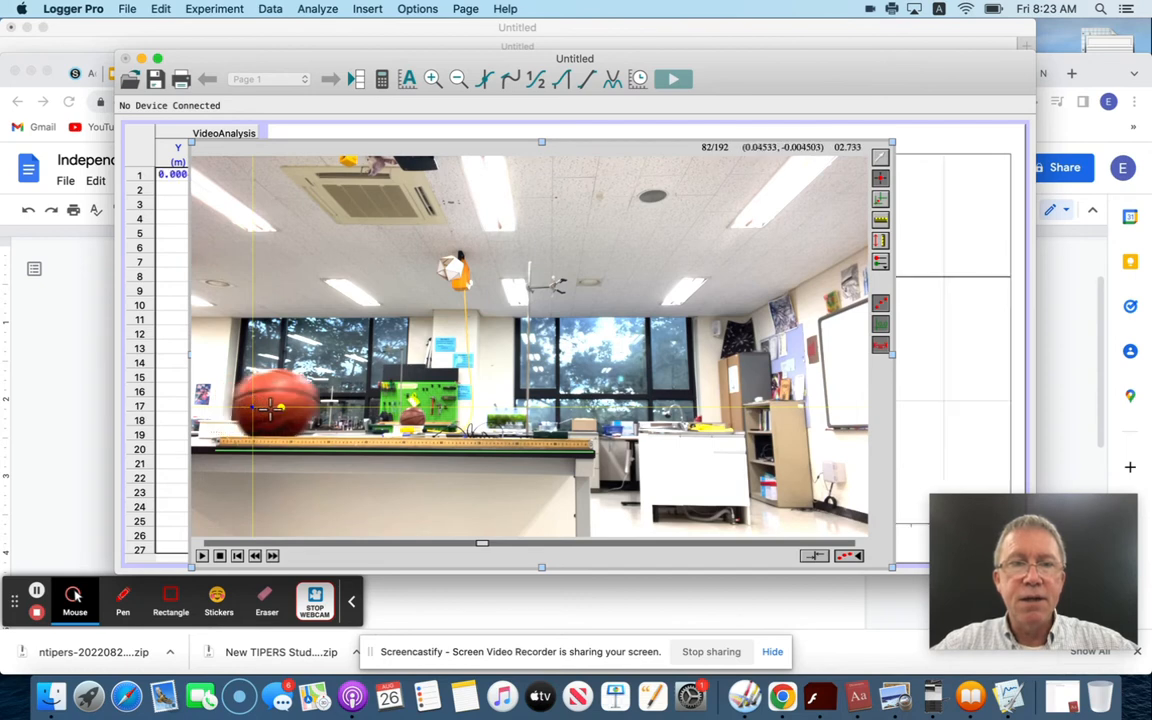
{"action": "left_click", "coordinate": [272, 406]}
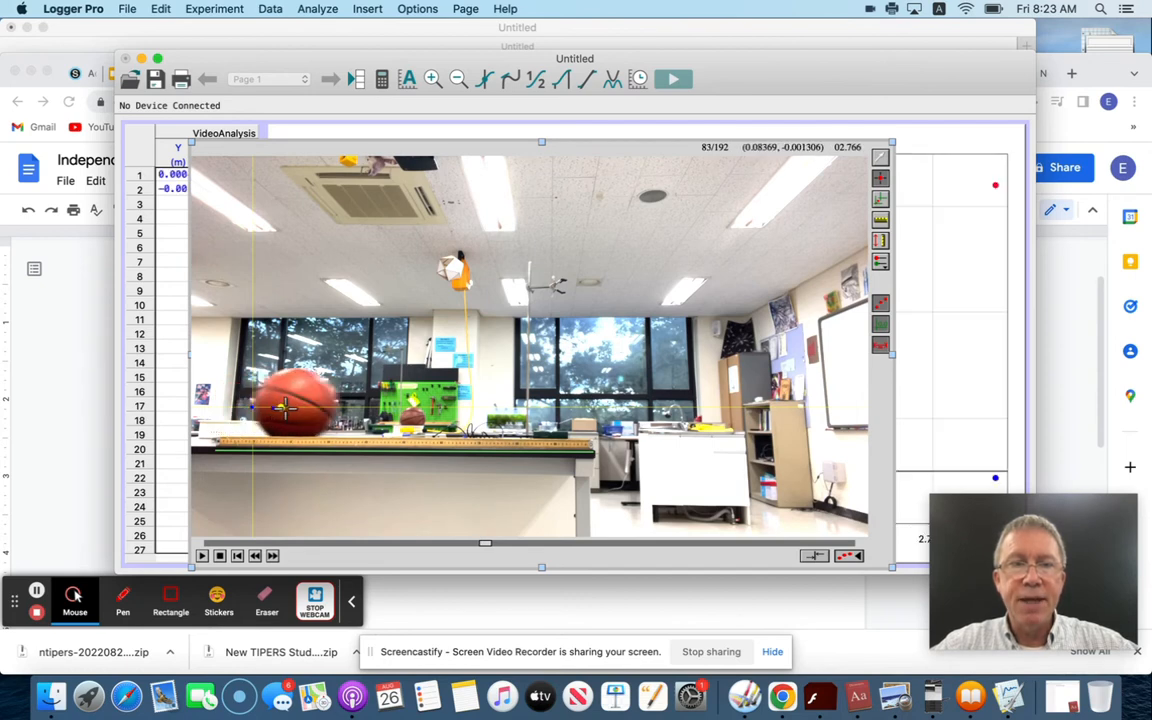
{"action": "left_click", "coordinate": [290, 407]}
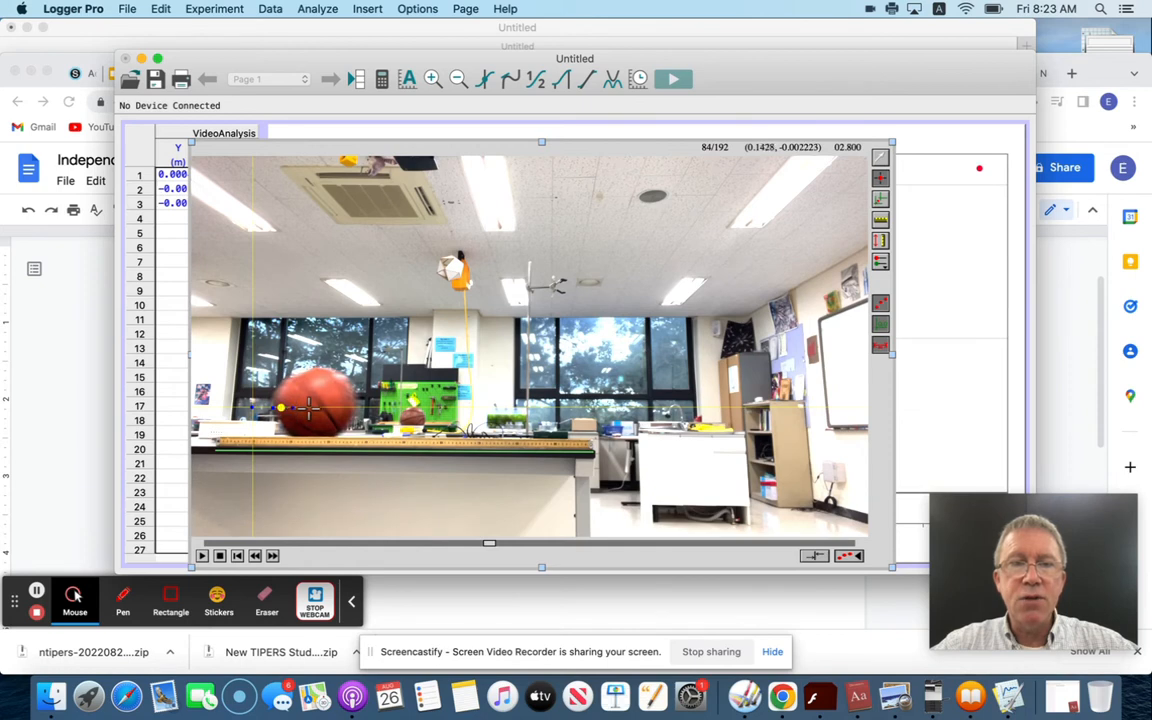
{"action": "left_click", "coordinate": [312, 404]}
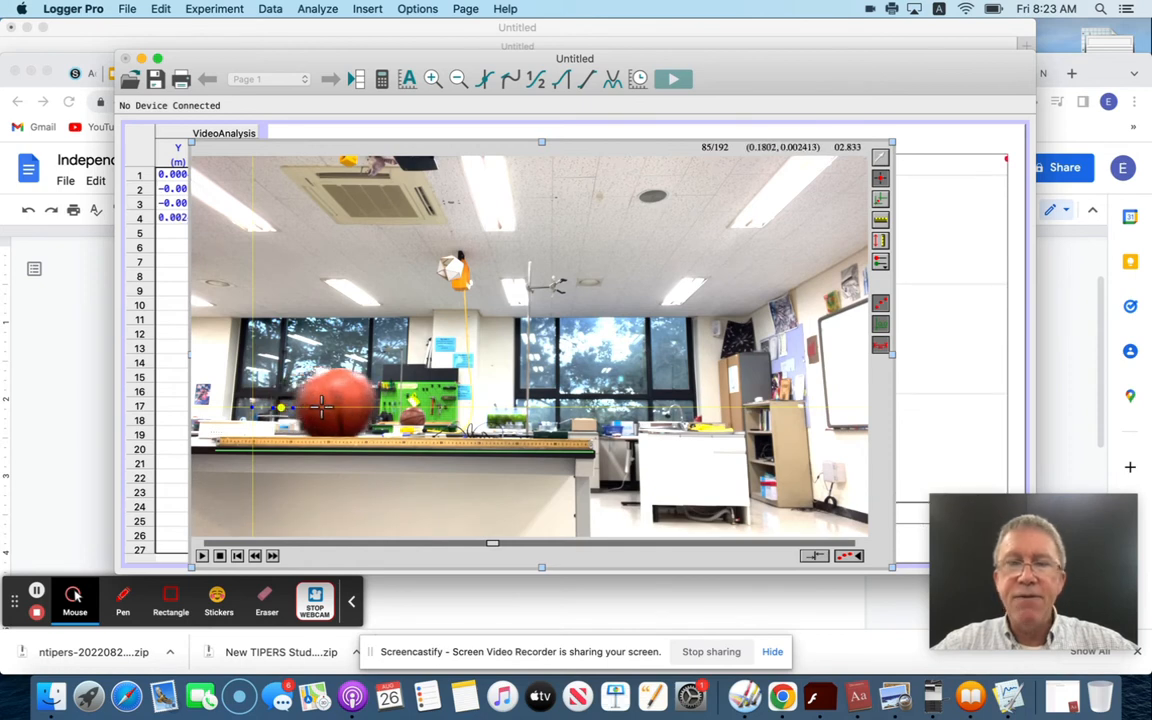
{"action": "left_click", "coordinate": [334, 405]}
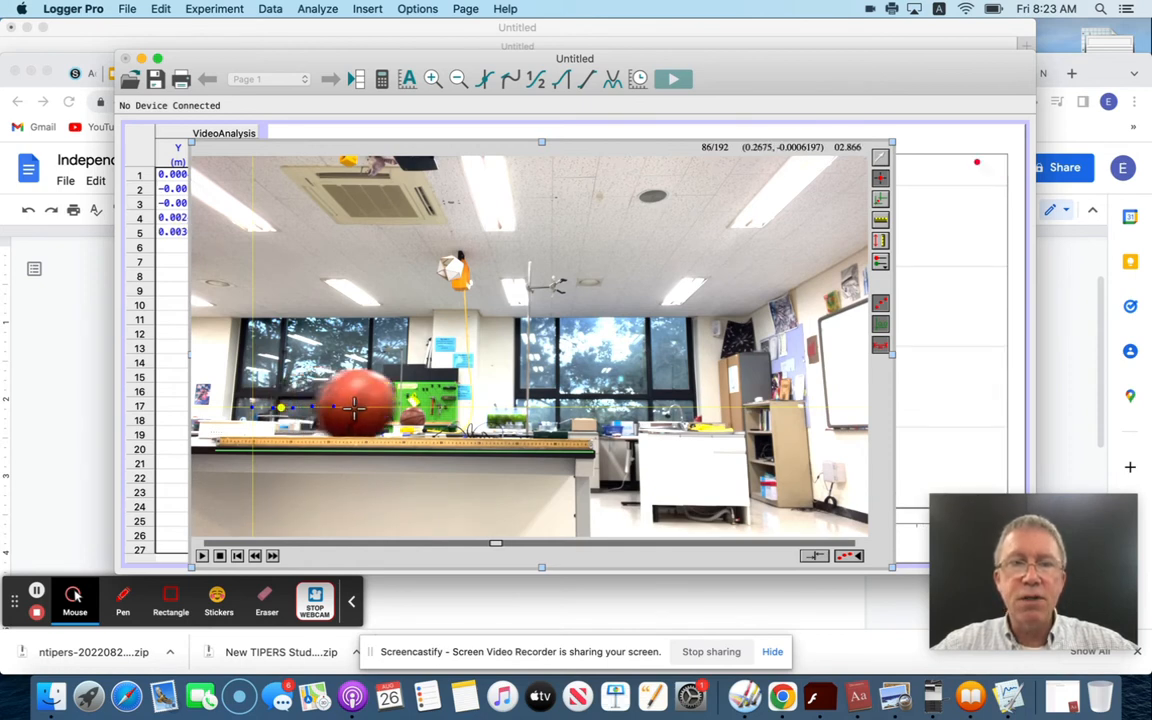
{"action": "left_click", "coordinate": [355, 405]}
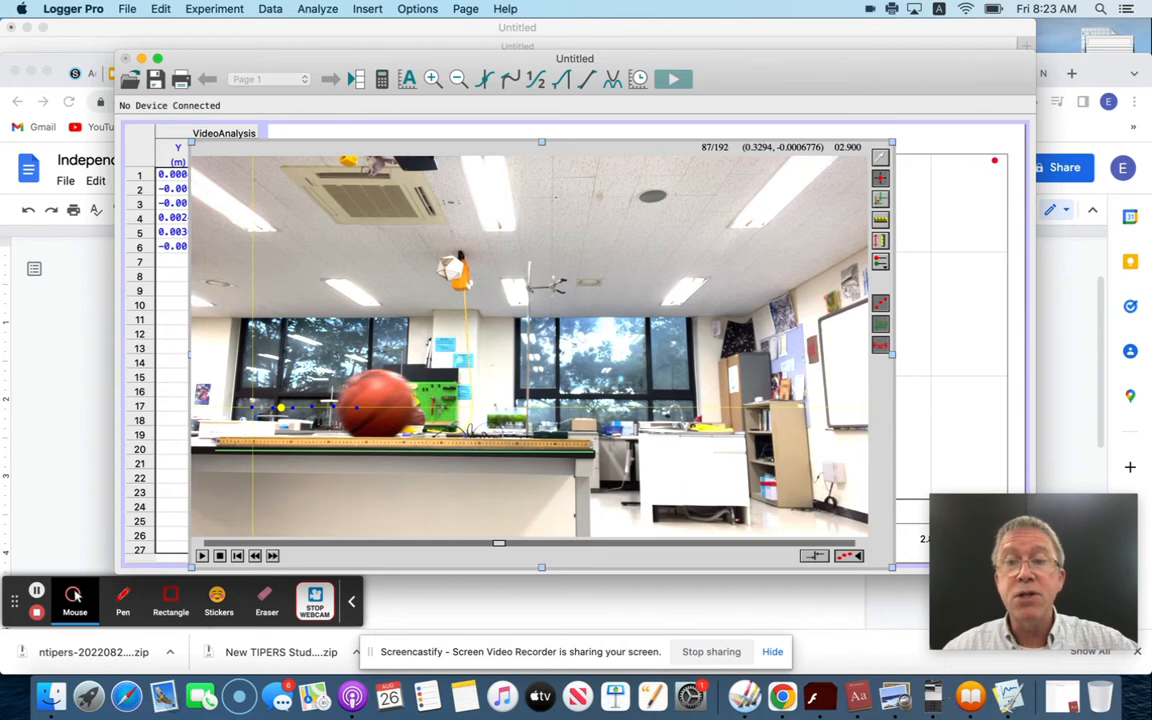
{"action": "left_click", "coordinate": [383, 405]}
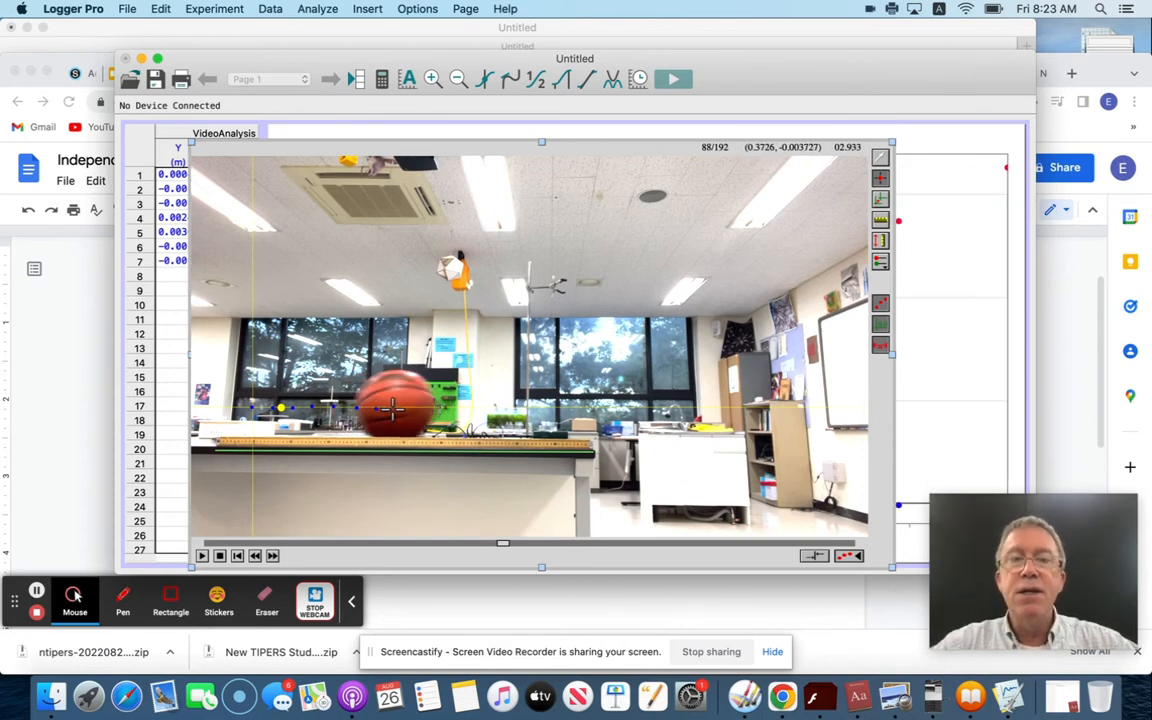
{"action": "left_click", "coordinate": [395, 407]}
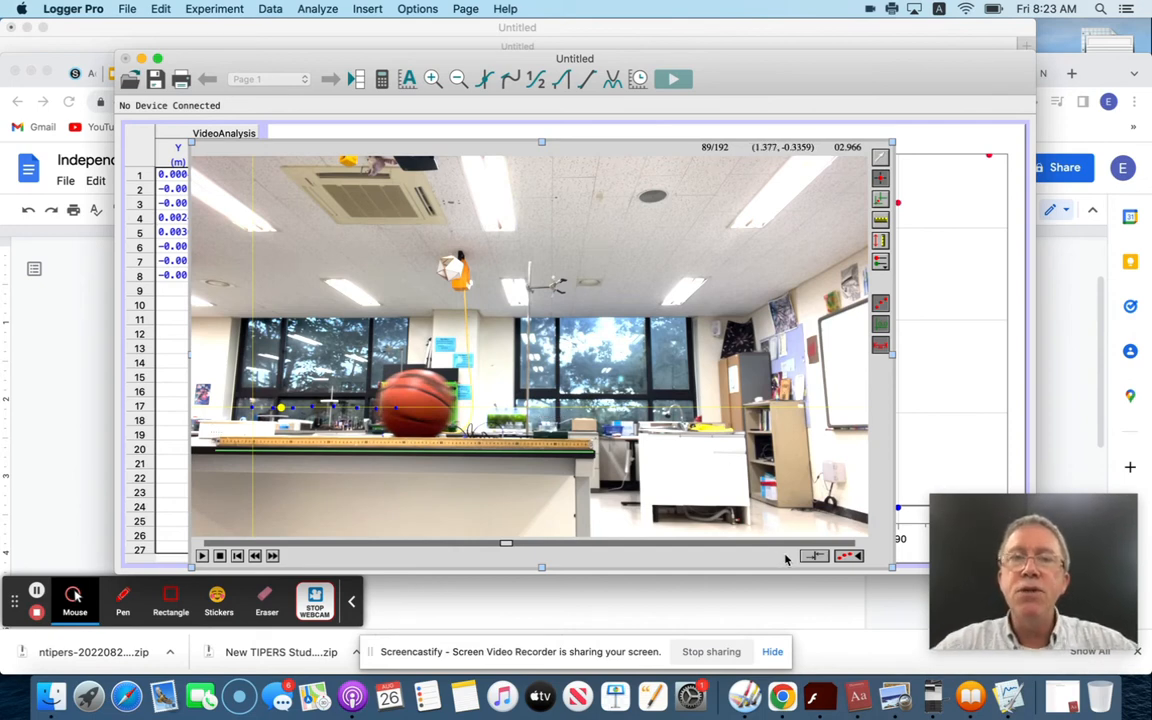
Bring the graph in front of the movie and plot only X against time.
{"action": "left_click", "coordinate": [951, 398]}
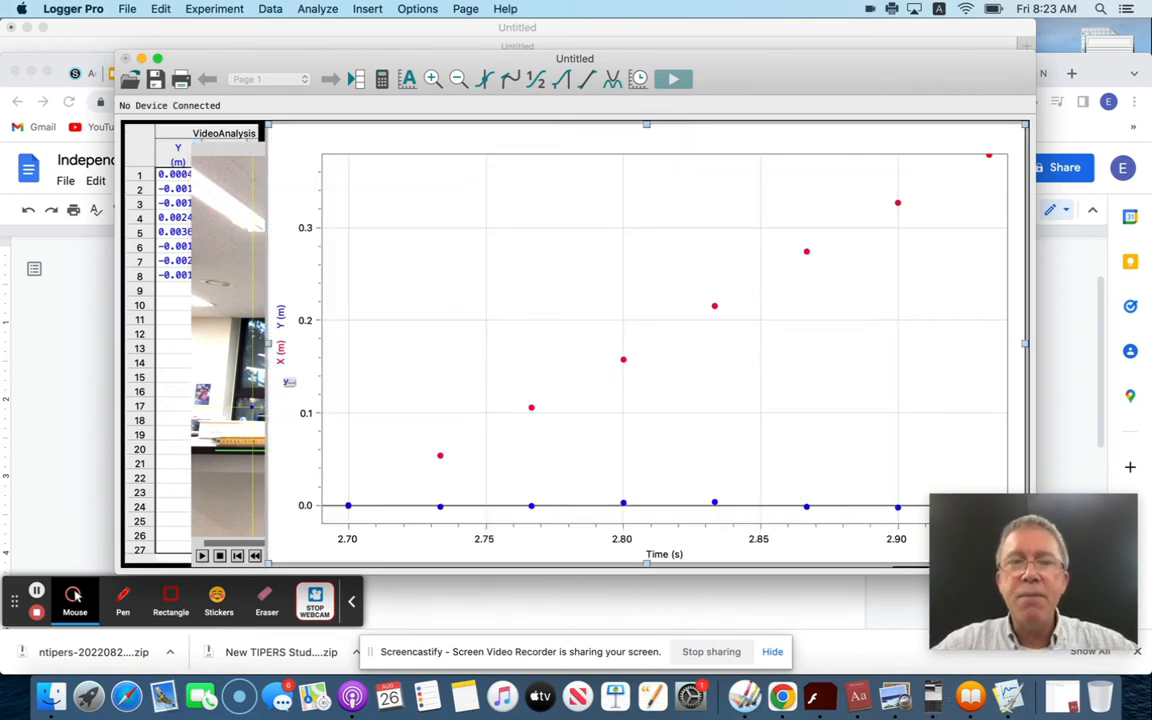
{"action": "left_click", "coordinate": [280, 356]}
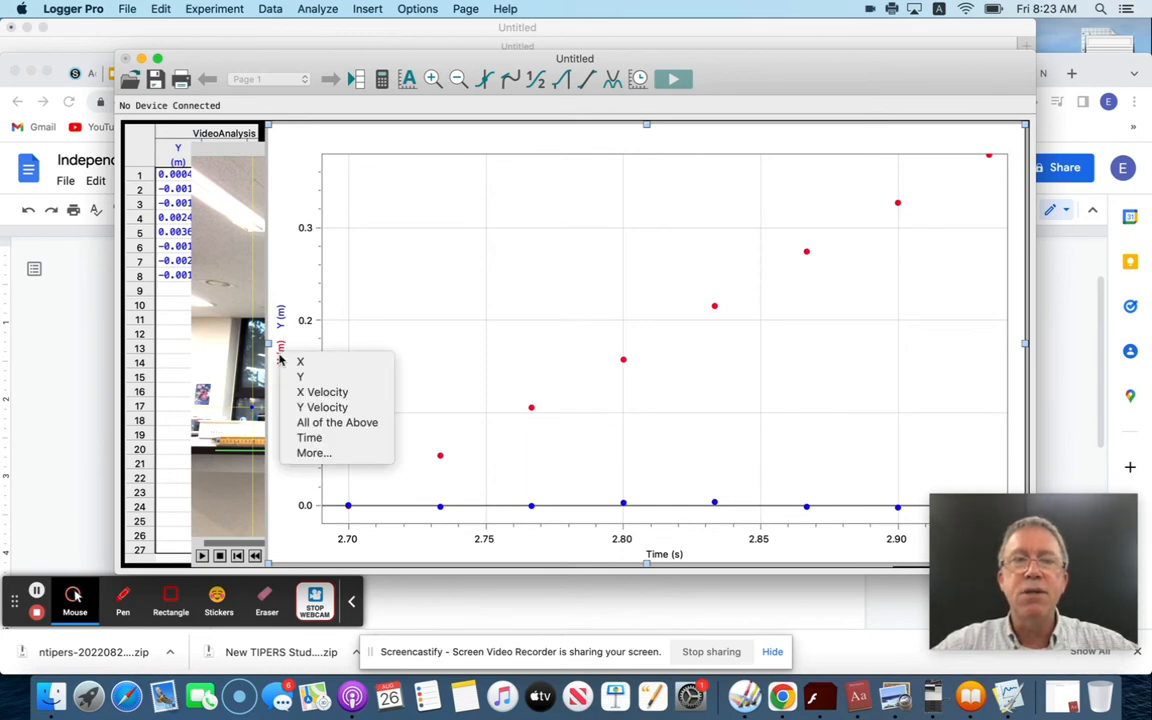
{"action": "left_click", "coordinate": [299, 363]}
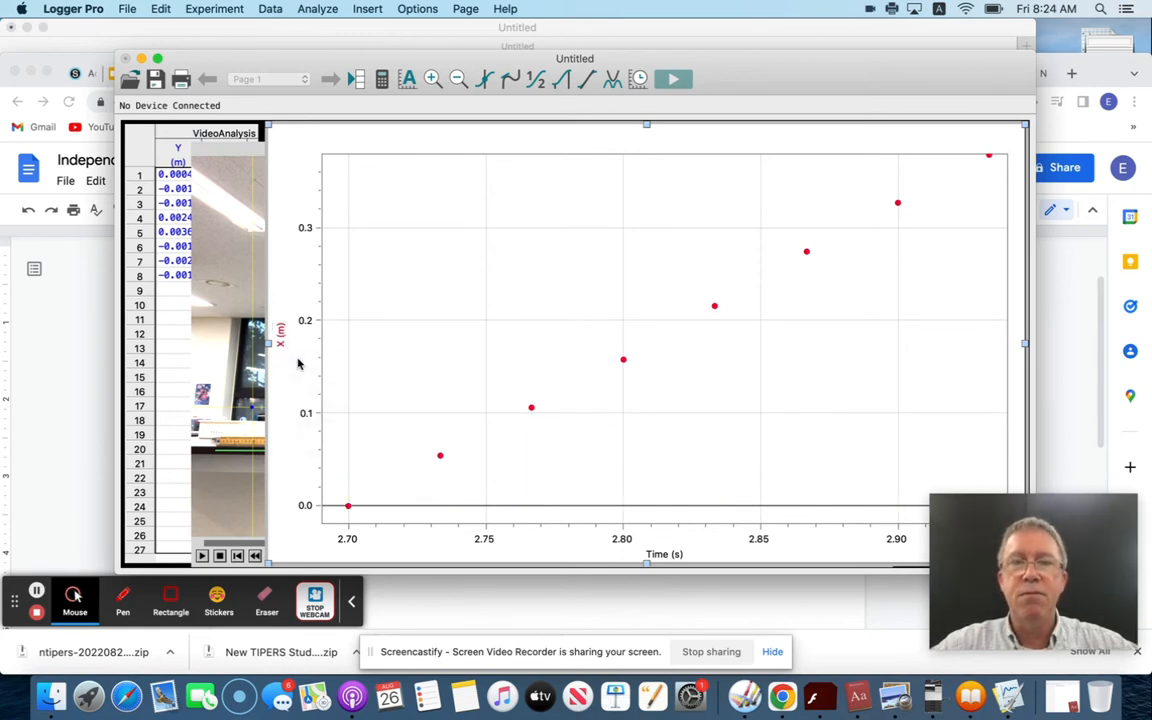
Plot Y against time and set the graph's Y-axis to manual scaling from -1 to 1.
{"action": "left_click", "coordinate": [281, 331]}
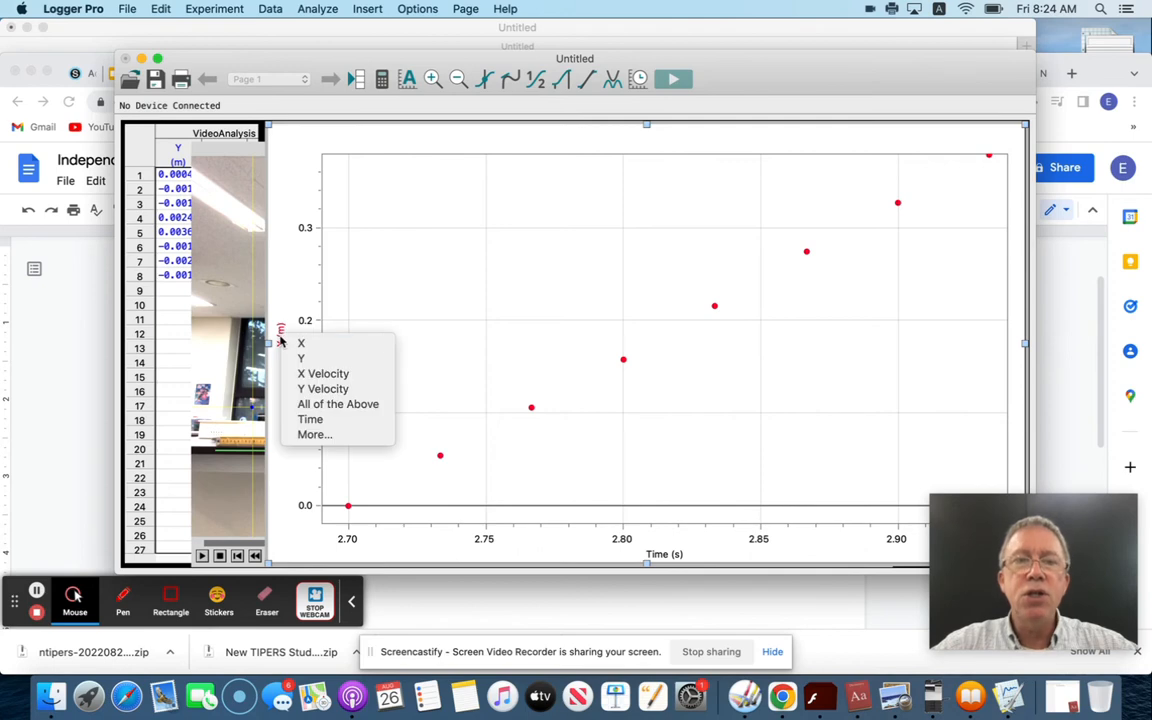
{"action": "left_click", "coordinate": [296, 355]}
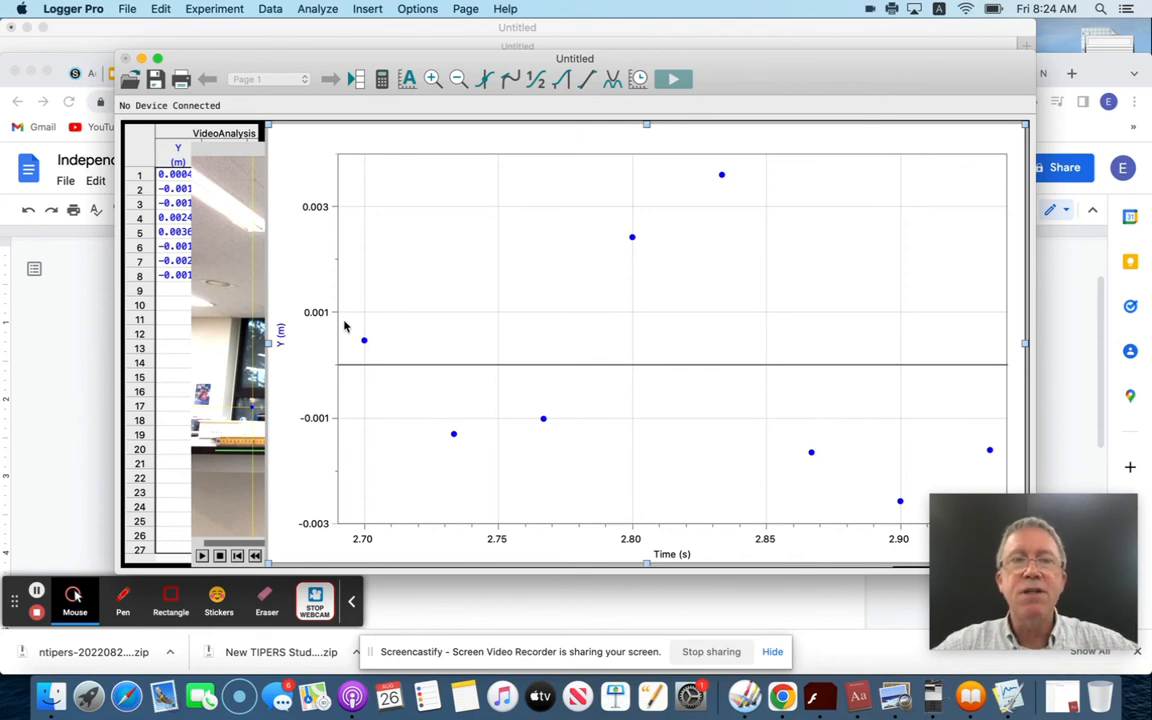
{"action": "right_click", "coordinate": [430, 295]}
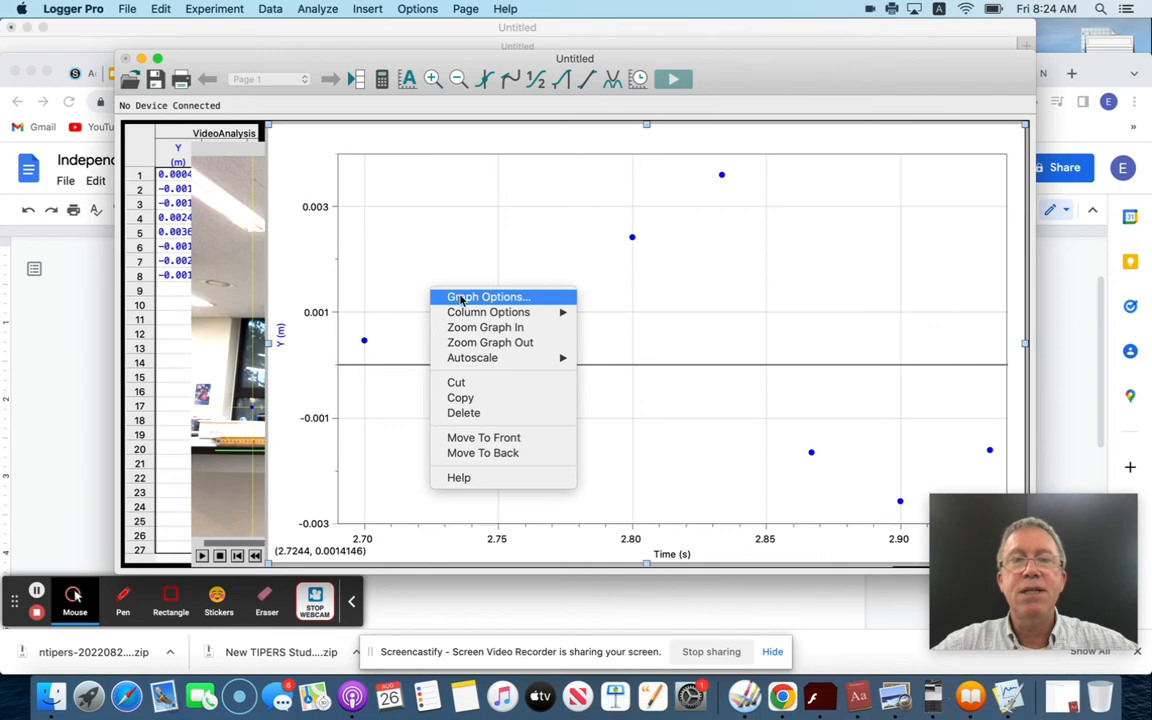
{"action": "left_click", "coordinate": [460, 297]}
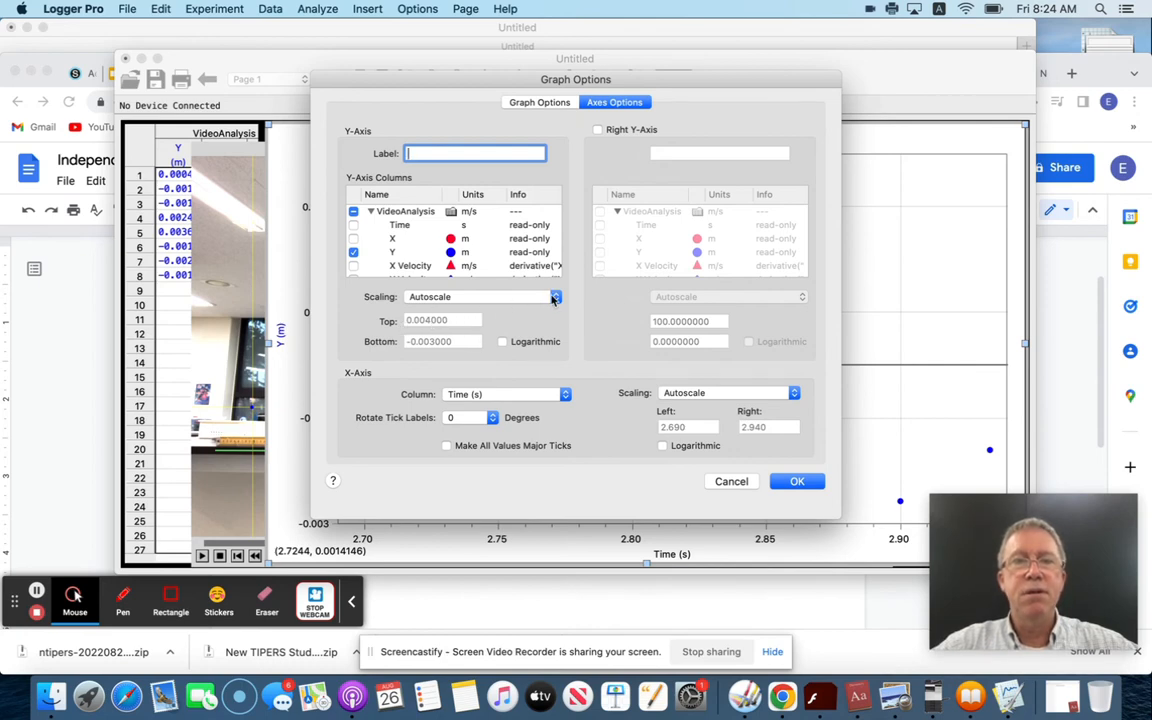
{"action": "left_click", "coordinate": [490, 297]}
{"action": "left_click", "coordinate": [470, 321]}
{"action": "left_click", "coordinate": [440, 320]}
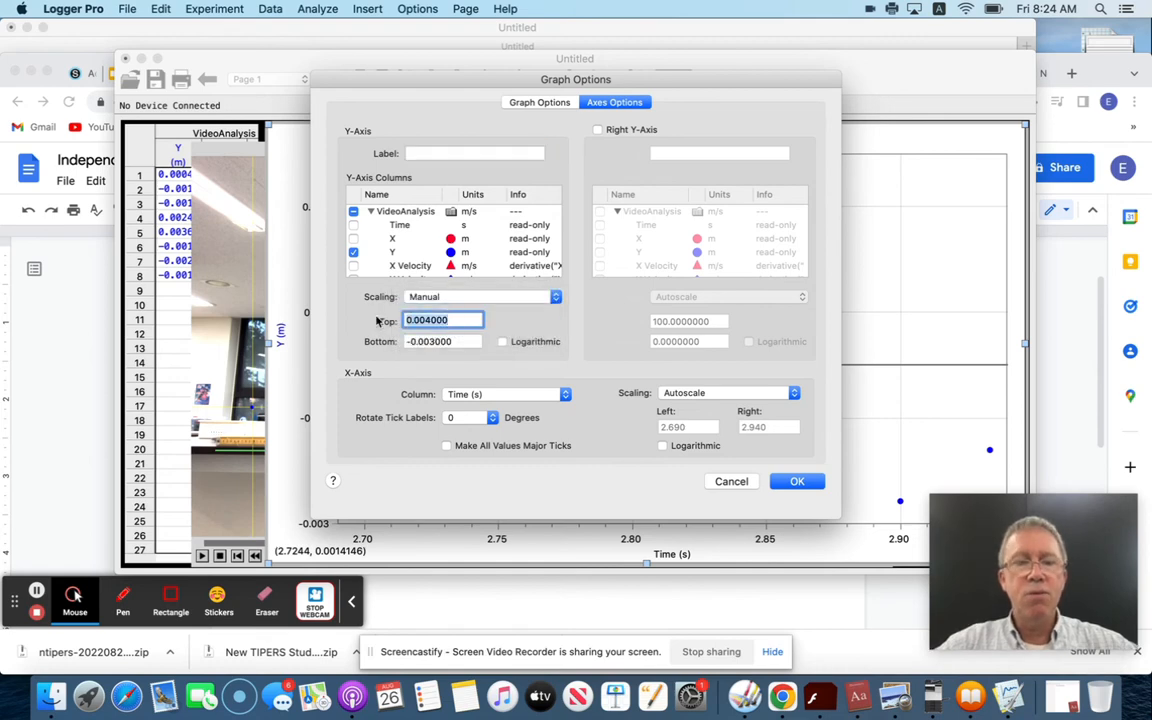
{"action": "type", "text": "1"}
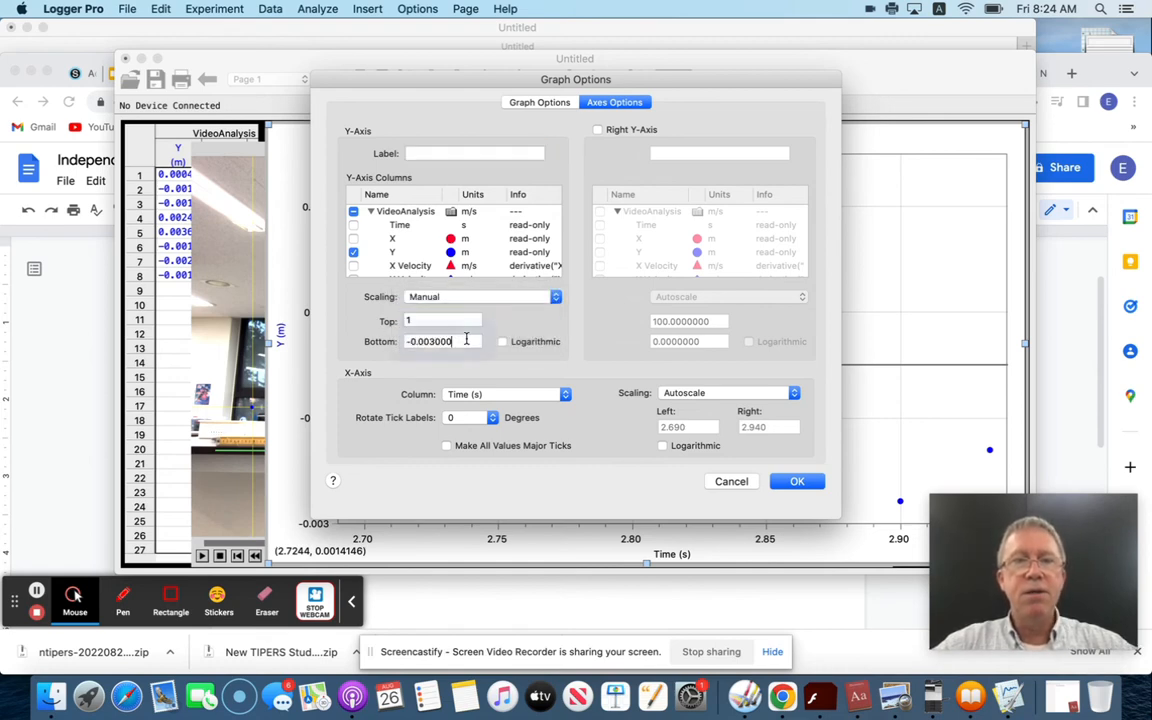
{"action": "key", "text": "Tab"}
{"action": "type", "text": "-1"}
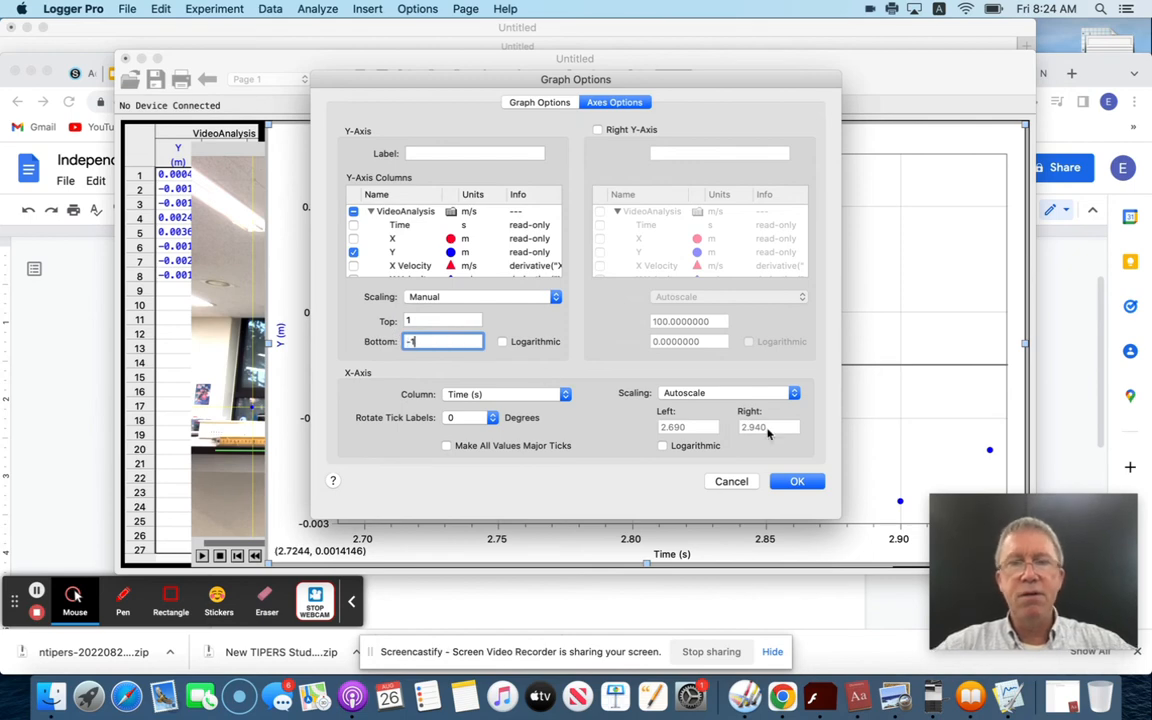
{"action": "left_click", "coordinate": [805, 481]}
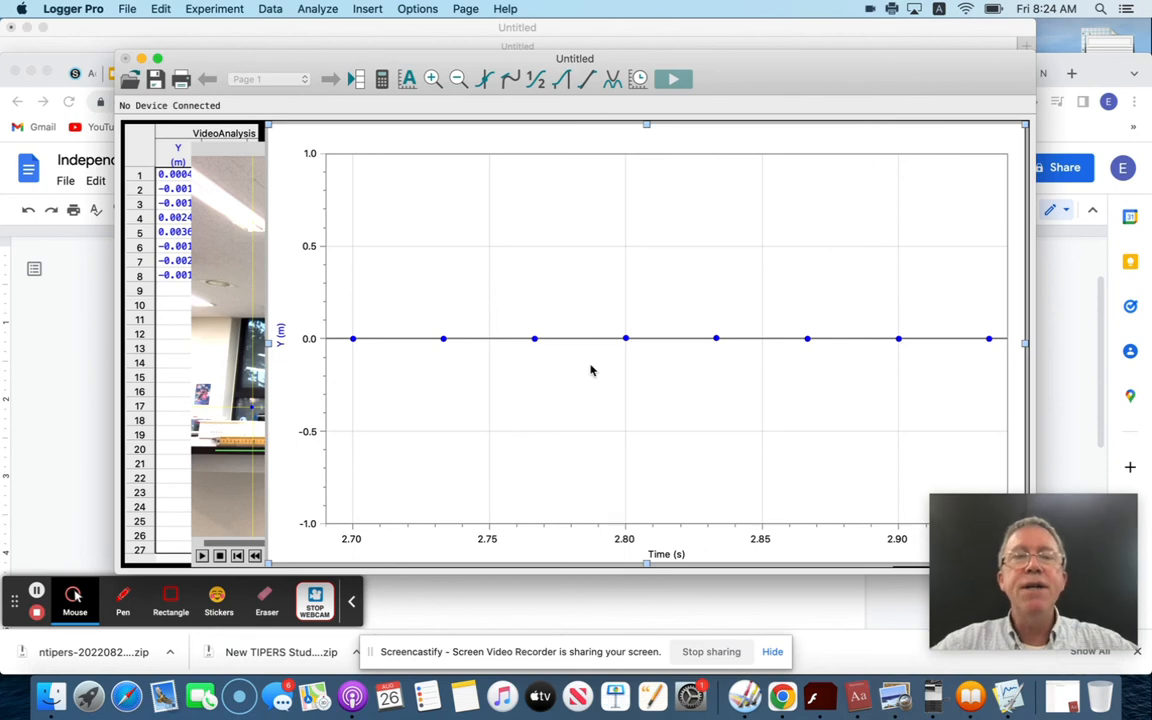
Plot X Velocity against time on the graph and autoscale it to fit the data points.
{"action": "left_click", "coordinate": [280, 340]}
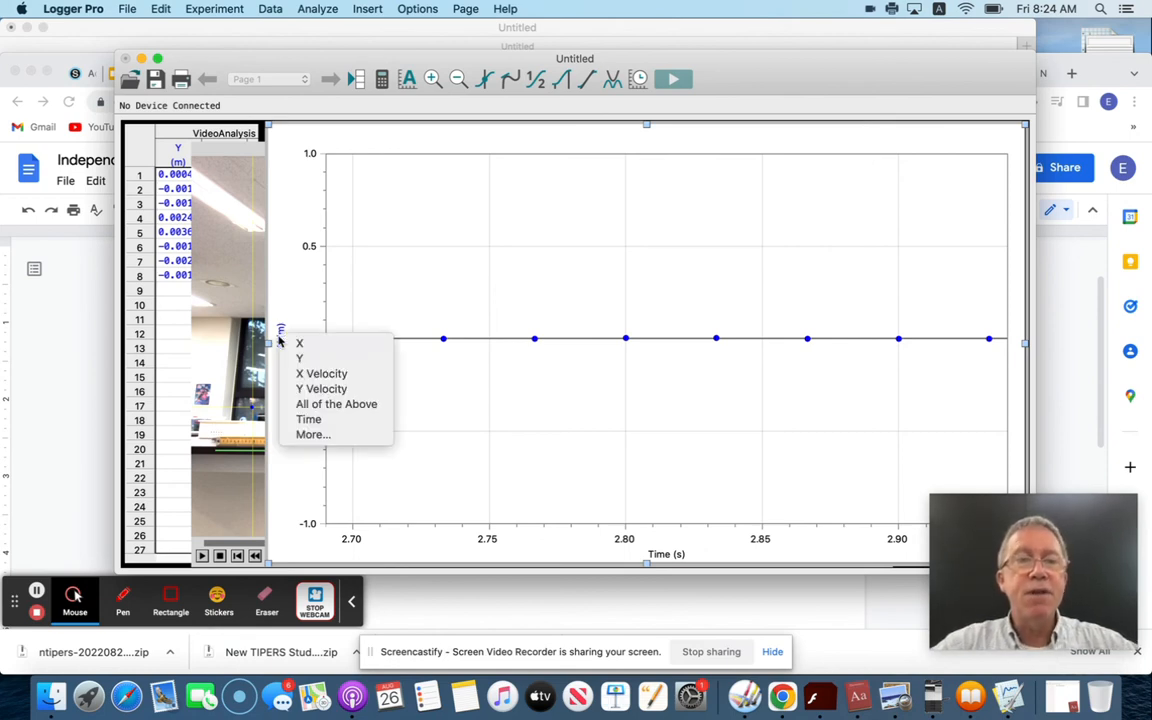
{"action": "left_click", "coordinate": [311, 374]}
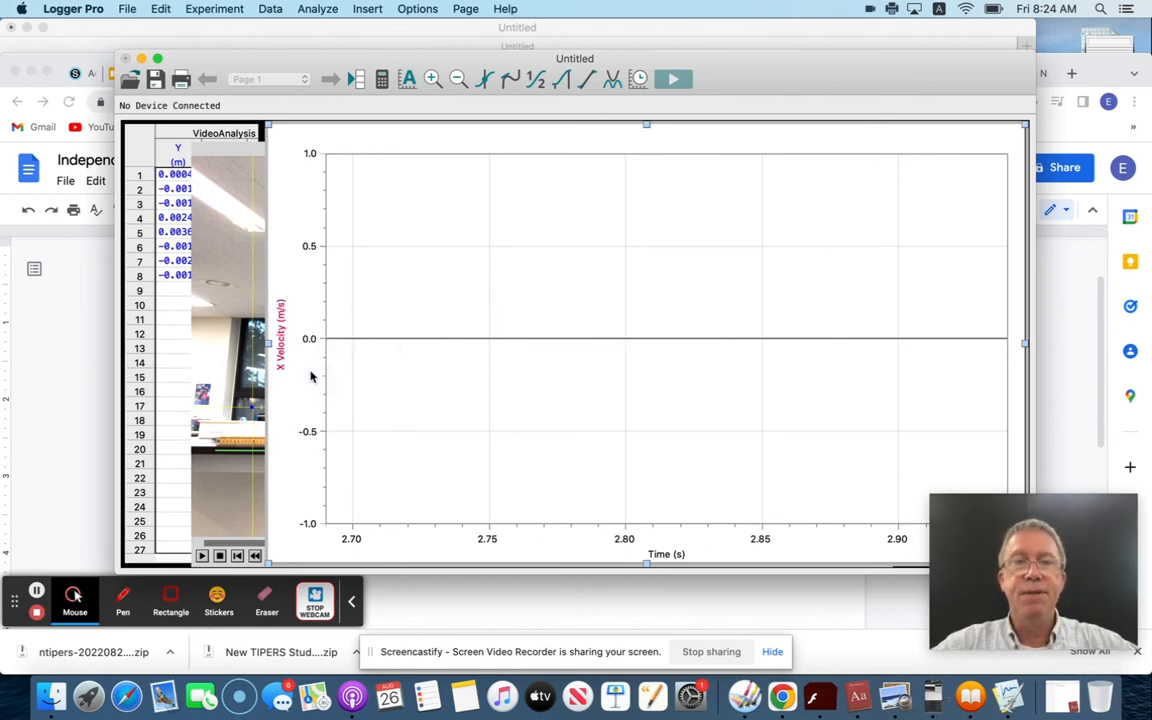
{"action": "right_click", "coordinate": [433, 320]}
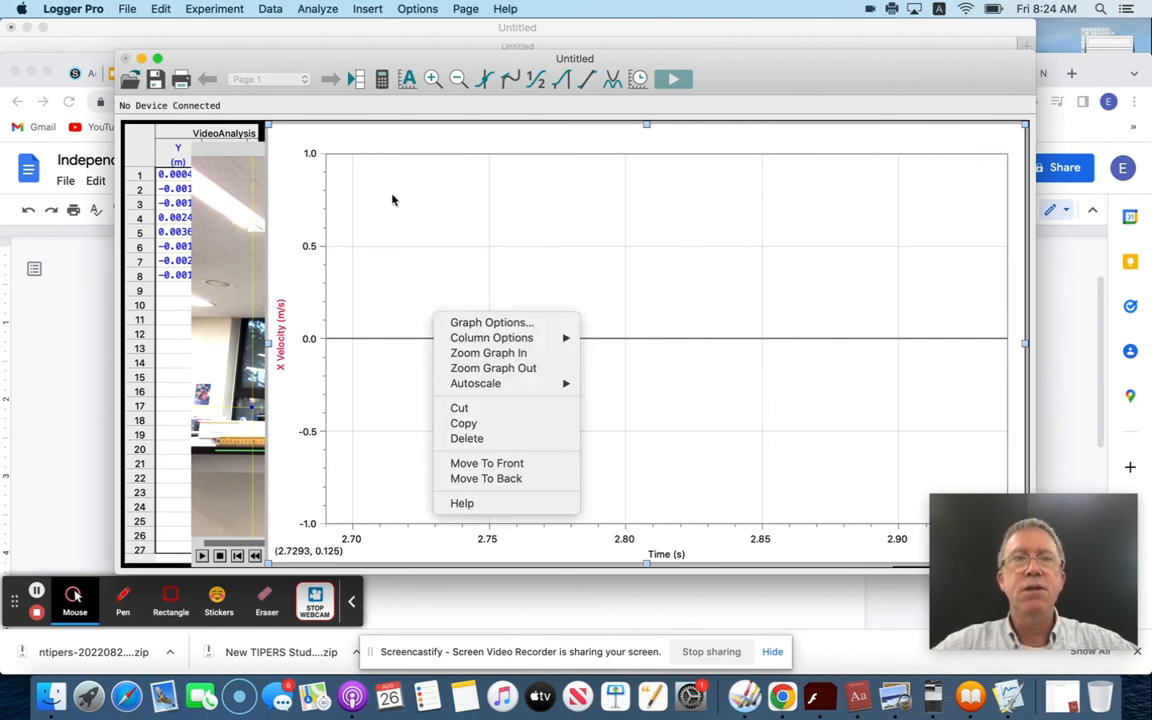
{"action": "left_click", "coordinate": [355, 185]}
{"action": "left_click", "coordinate": [407, 79]}
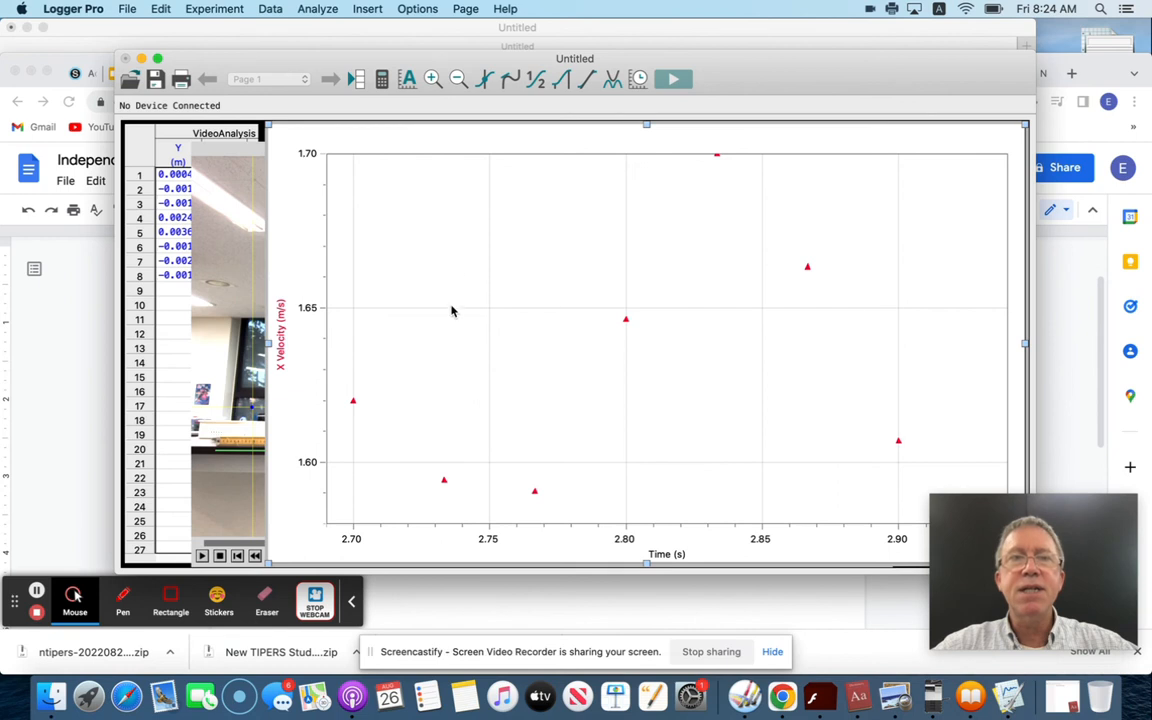
Set the X Velocity graph's Y-axis range to a top of 10 and a bottom of -10.
{"action": "right_click", "coordinate": [521, 349]}
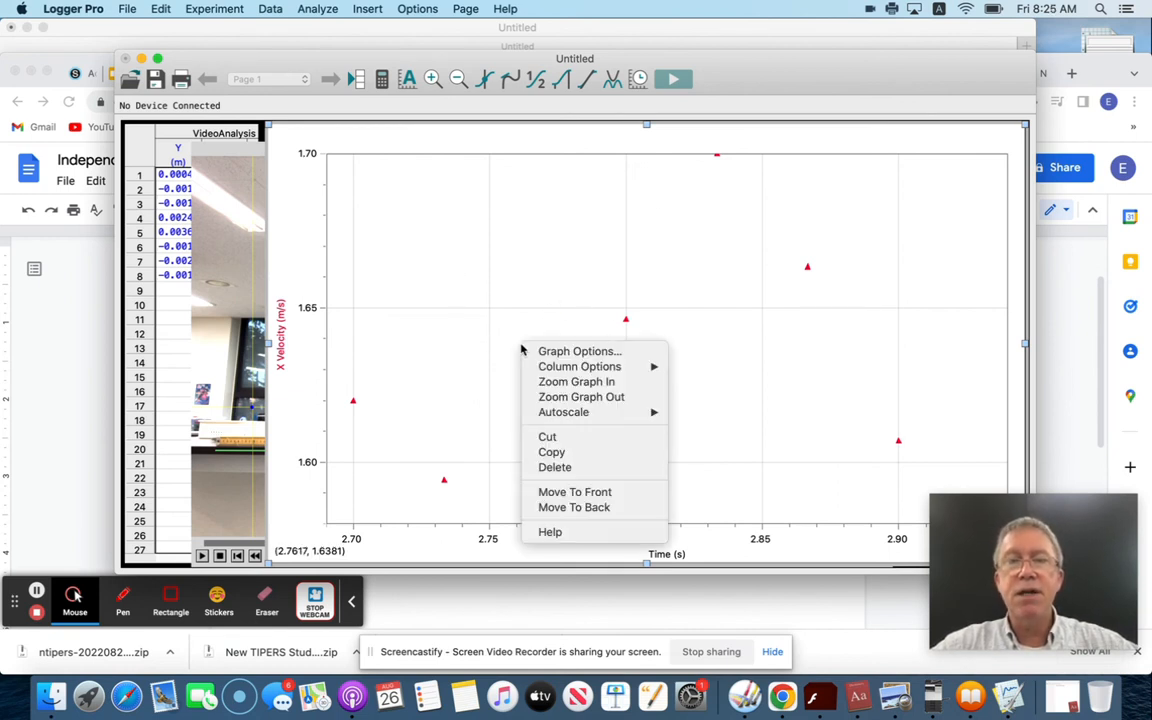
{"action": "left_click", "coordinate": [560, 352]}
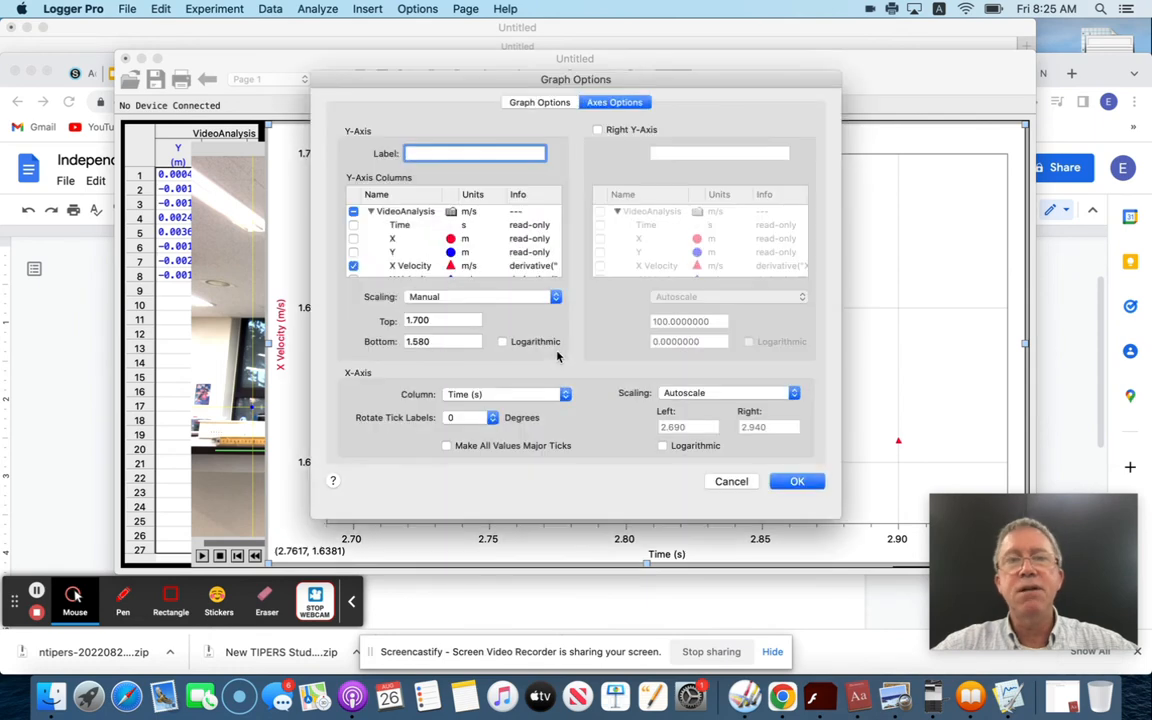
{"action": "double_click", "coordinate": [438, 320]}
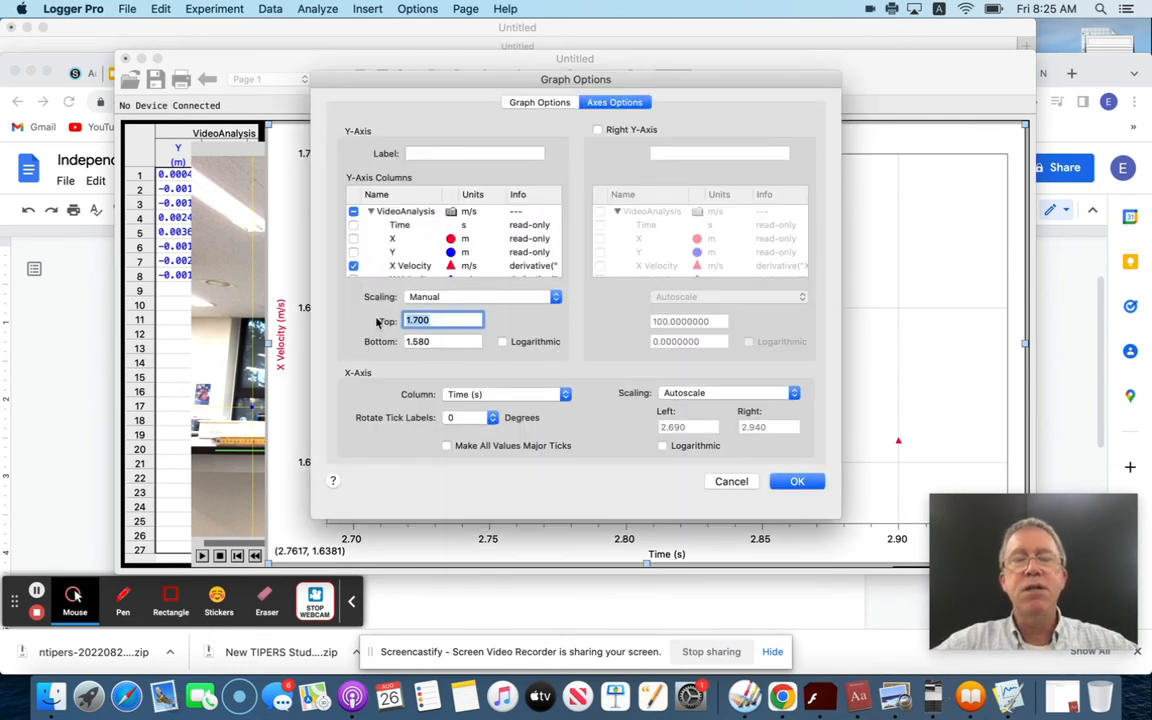
{"action": "type", "text": "10"}
{"action": "key", "text": "Tab"}
{"action": "type", "text": "-10"}
{"action": "left_click", "coordinate": [797, 481]}
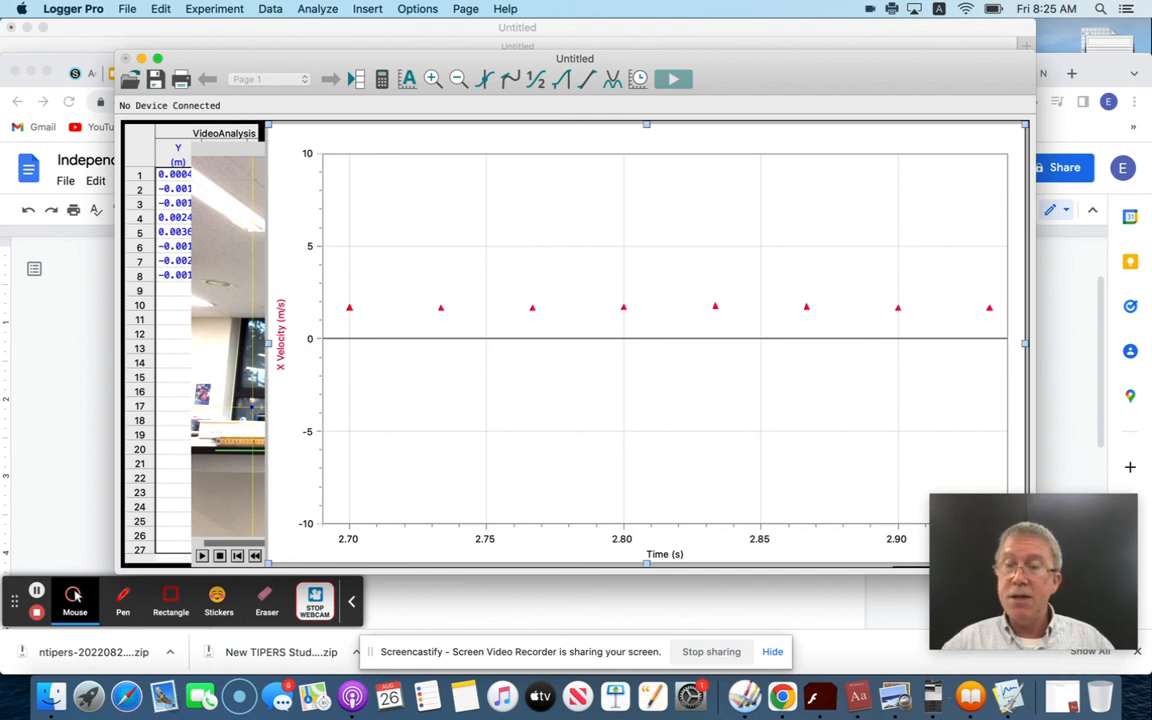
{"action": "left_click", "coordinate": [36, 613]}
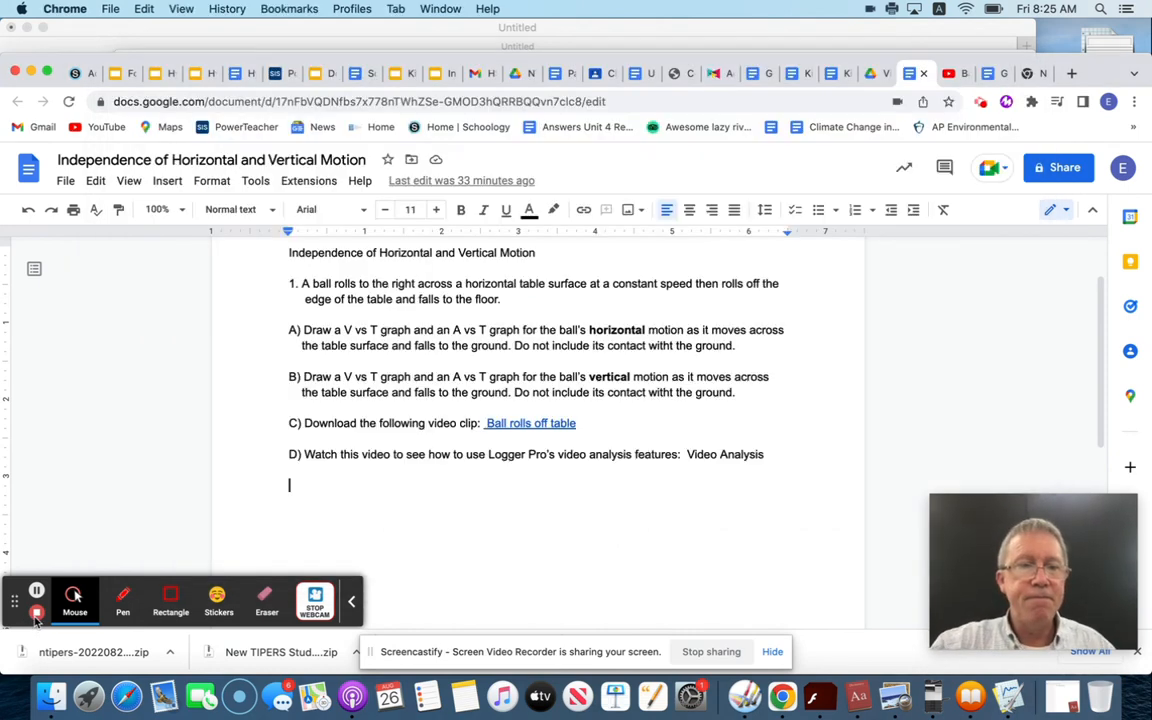